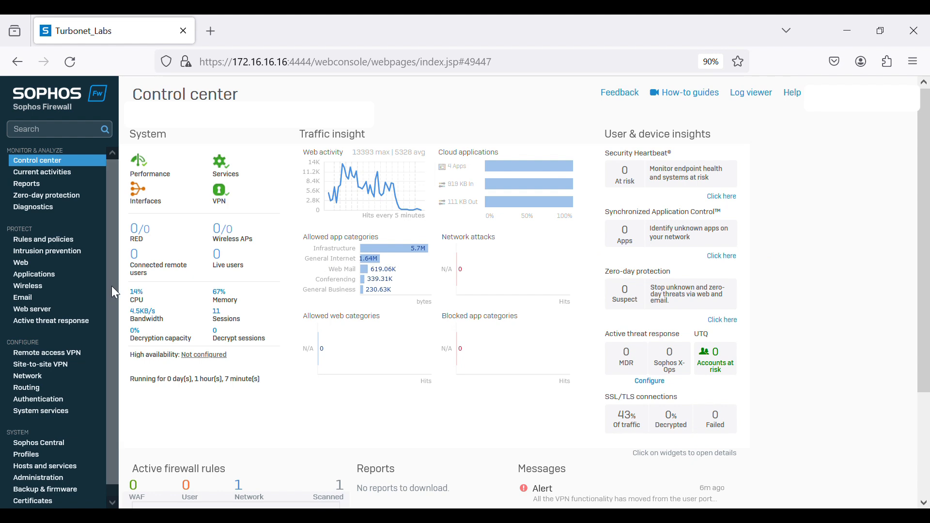
Open the Web protection policies and look over the rules of the Default Policy
{"action": "scroll", "coordinate": [110, 339], "scroll_direction": "down", "scroll_amount": 1}
{"action": "scroll", "coordinate": [114, 290], "scroll_direction": "up", "scroll_amount": 1}
{"action": "left_click", "coordinate": [20, 264]}
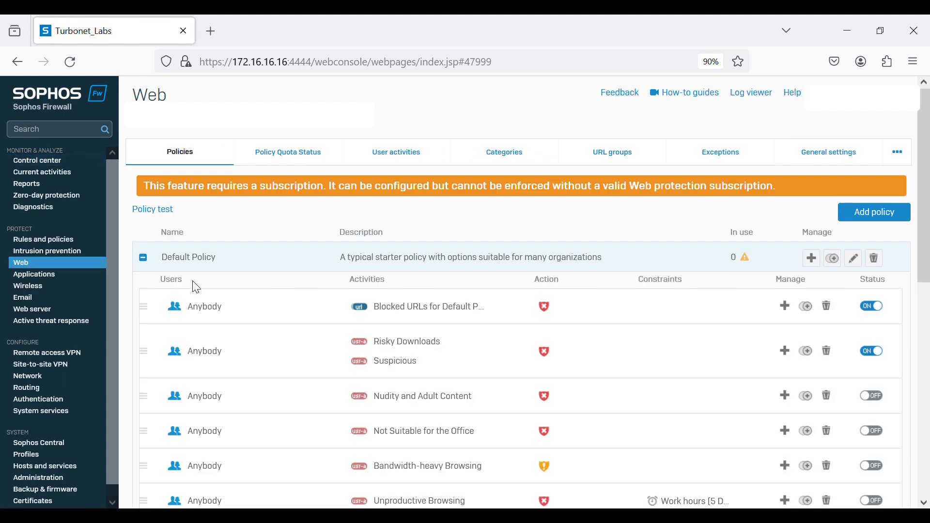
{"action": "scroll", "coordinate": [426, 301], "scroll_direction": "down", "scroll_amount": 2}
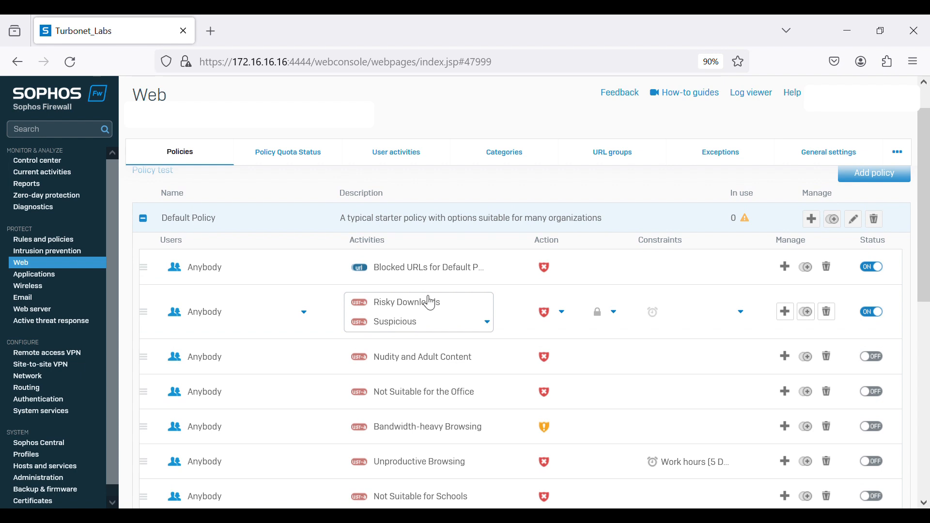
{"action": "scroll", "coordinate": [688, 220], "scroll_direction": "up", "scroll_amount": 1}
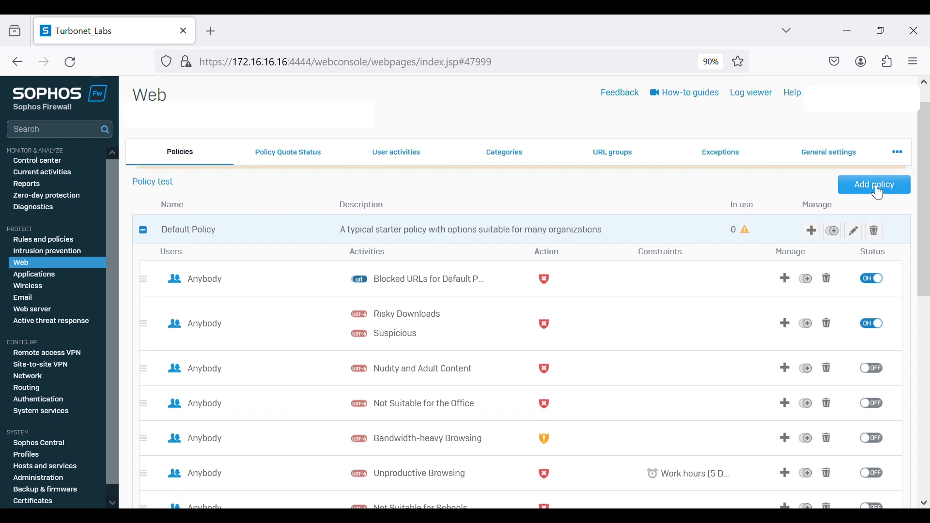
Start a new web policy and name it Office_Filter
{"action": "left_click", "coordinate": [872, 186]}
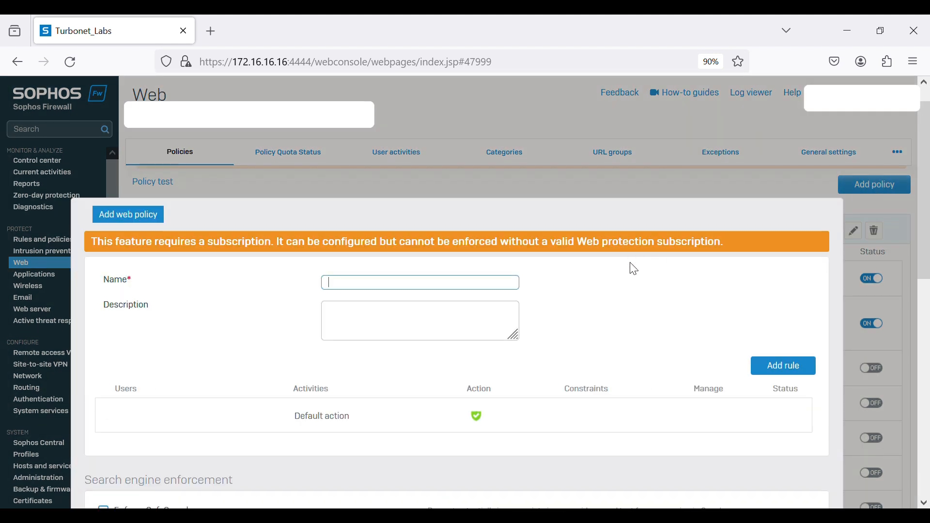
{"action": "scroll", "coordinate": [632, 266], "scroll_direction": "down", "scroll_amount": 1}
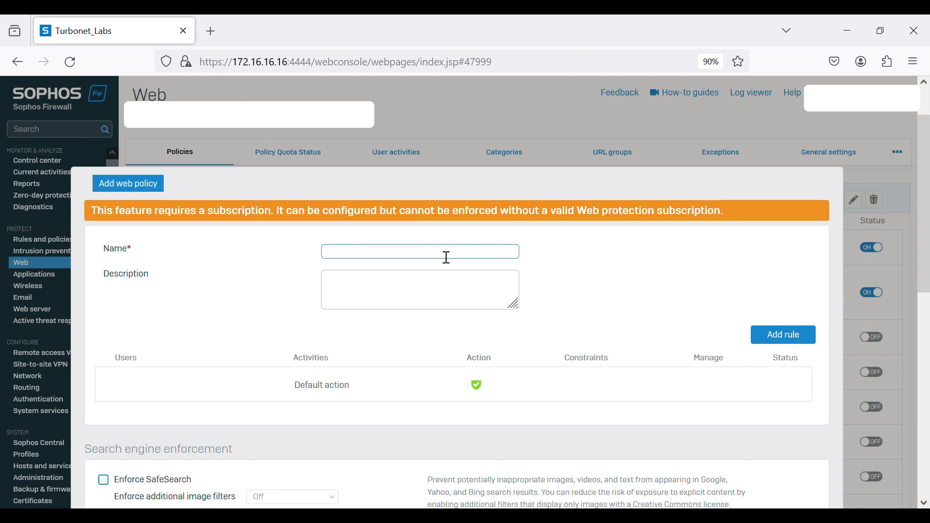
{"action": "type", "text": "B"}
{"action": "key", "text": "BackSpace"}
{"action": "type", "text": "Office_Filter"}
Add a rule to the policy and remove All web traffic from its activities
{"action": "scroll", "coordinate": [591, 301], "scroll_direction": "down", "scroll_amount": 2}
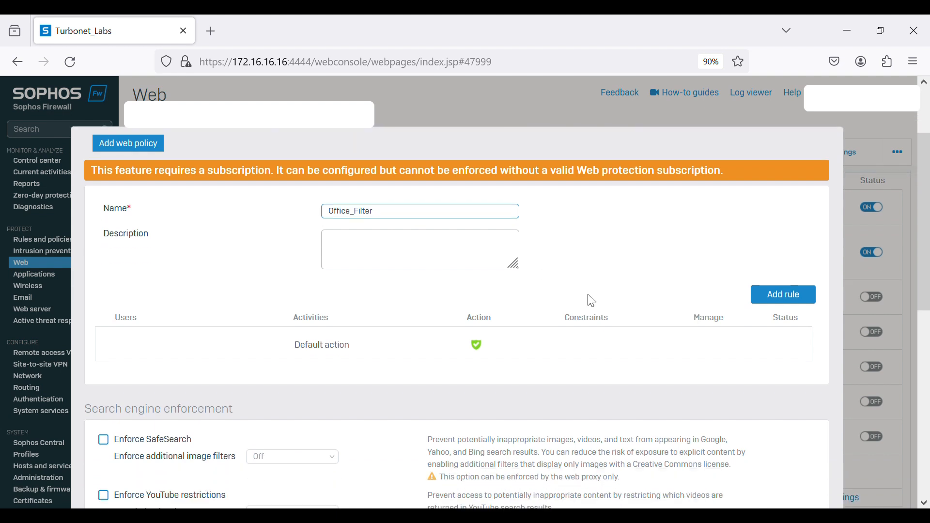
{"action": "scroll", "coordinate": [592, 301], "scroll_direction": "down", "scroll_amount": 2}
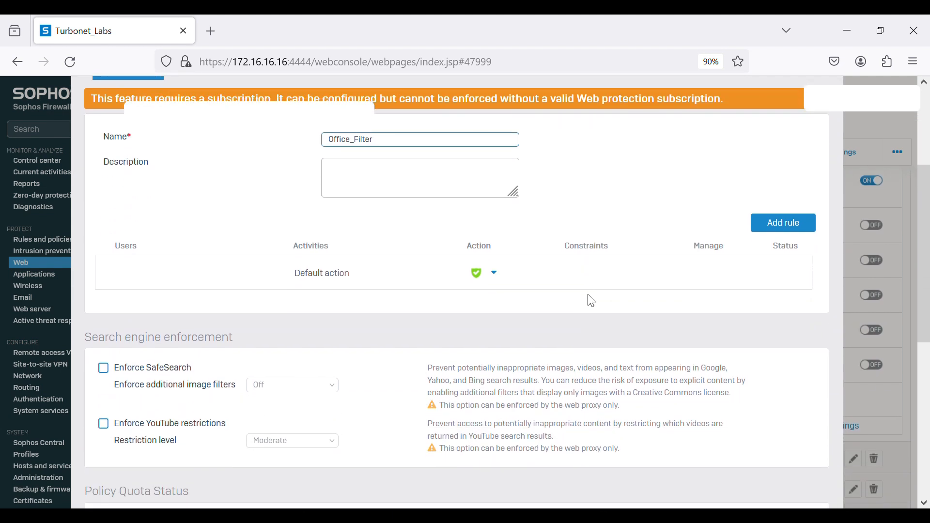
{"action": "left_click", "coordinate": [785, 197]}
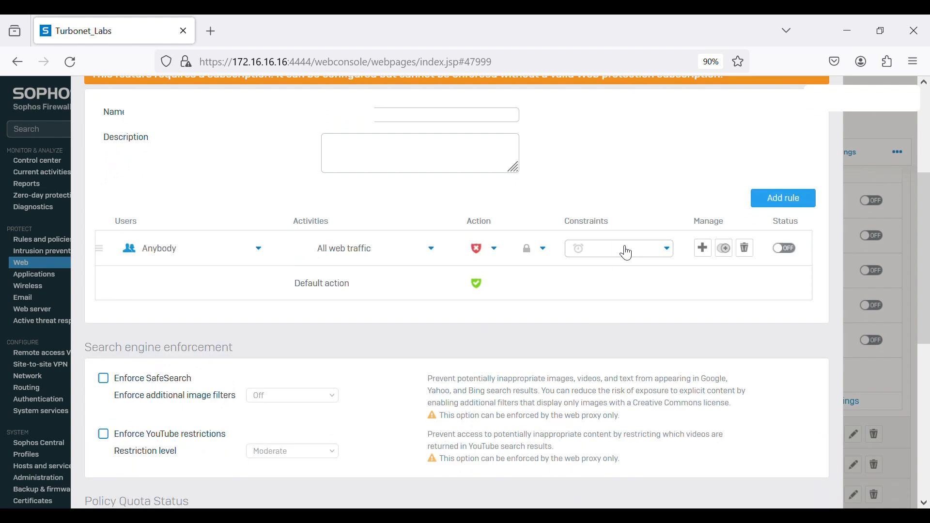
{"action": "left_click", "coordinate": [432, 250]}
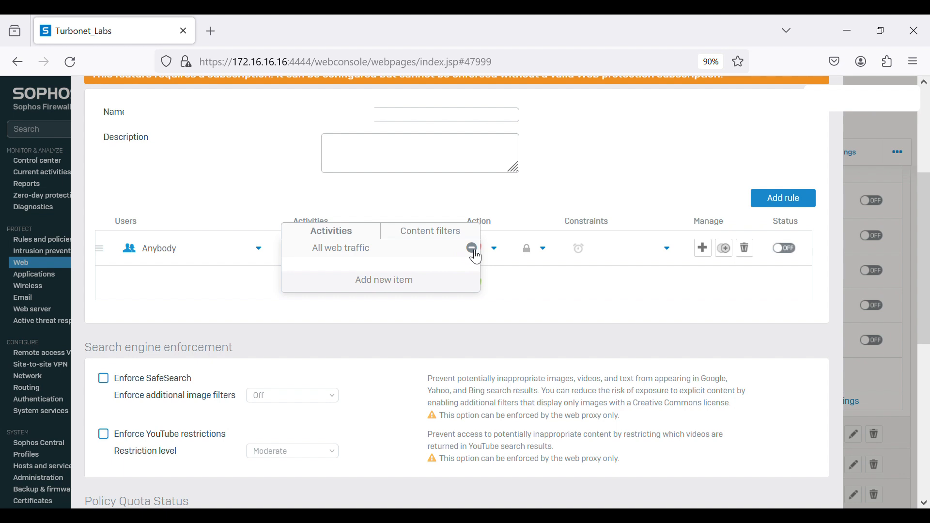
{"action": "left_click", "coordinate": [474, 254]}
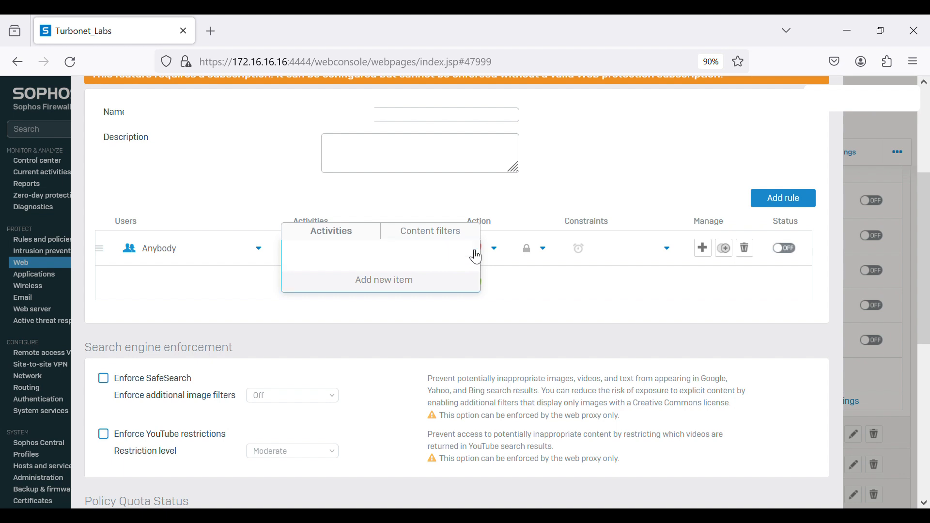
Start adding user activities to the rule and select Bandwidth-heavy Browsing
{"action": "left_click", "coordinate": [396, 287]}
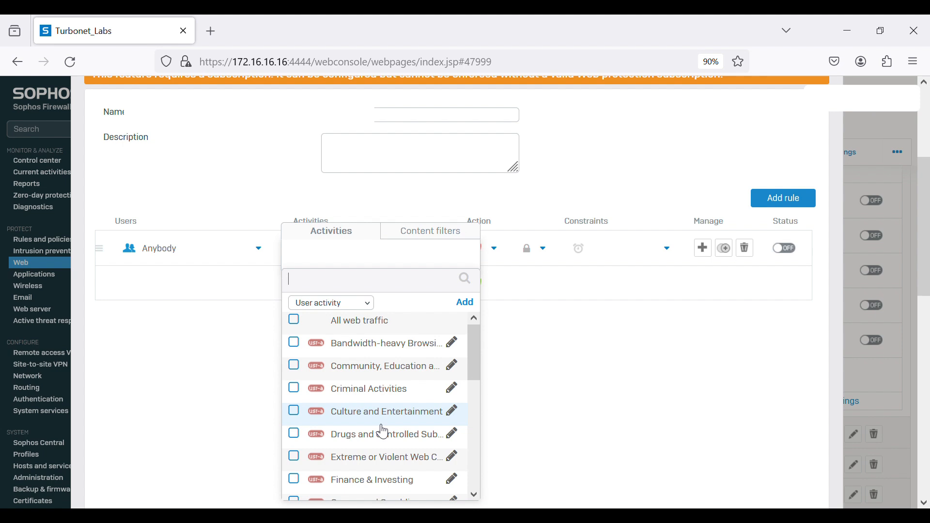
{"action": "scroll", "coordinate": [383, 432], "scroll_direction": "down", "scroll_amount": 2}
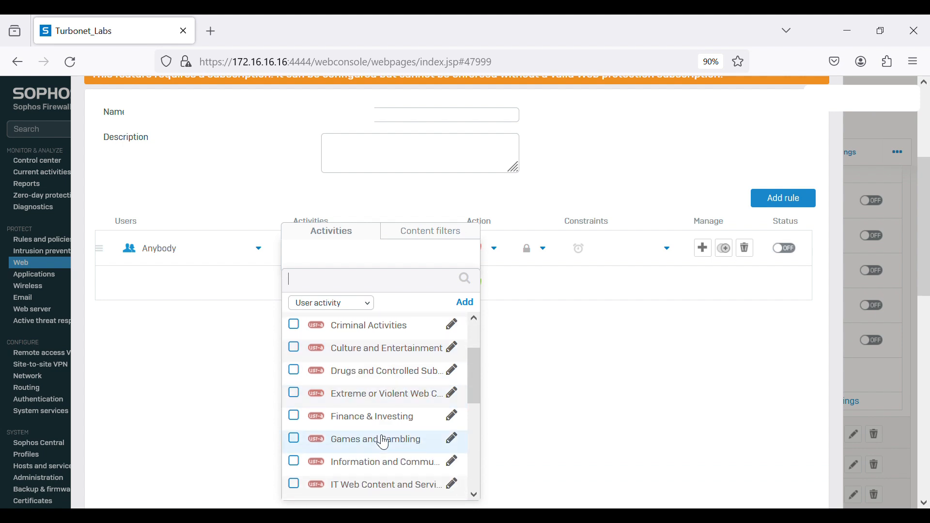
{"action": "scroll", "coordinate": [384, 444], "scroll_direction": "down", "scroll_amount": 2}
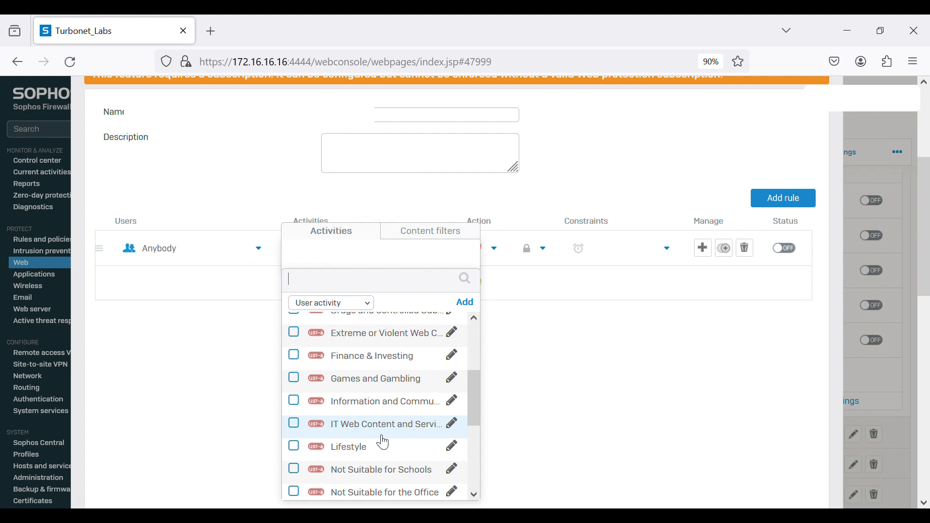
{"action": "scroll", "coordinate": [384, 444], "scroll_direction": "up", "scroll_amount": 5}
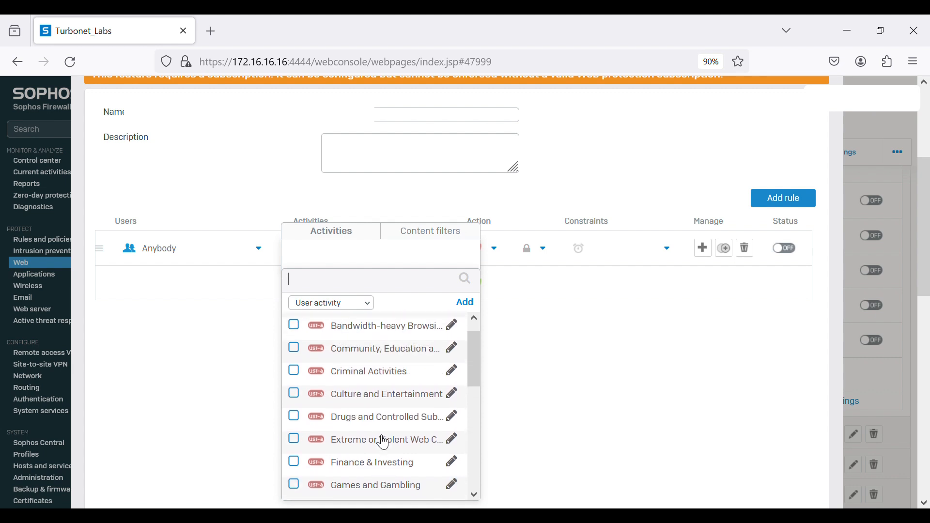
{"action": "scroll", "coordinate": [383, 442], "scroll_direction": "down", "scroll_amount": 1}
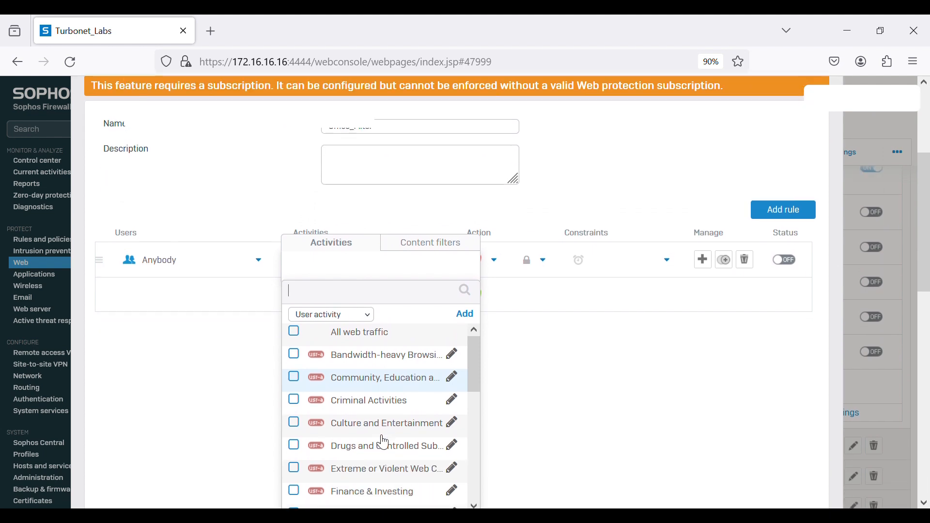
{"action": "left_click", "coordinate": [301, 363]}
Also select the Unproductive Browsing and Nudity and Adult Content user activities for the rule
{"action": "scroll", "coordinate": [422, 427], "scroll_direction": "down", "scroll_amount": 1}
{"action": "scroll", "coordinate": [422, 430], "scroll_direction": "down", "scroll_amount": 3}
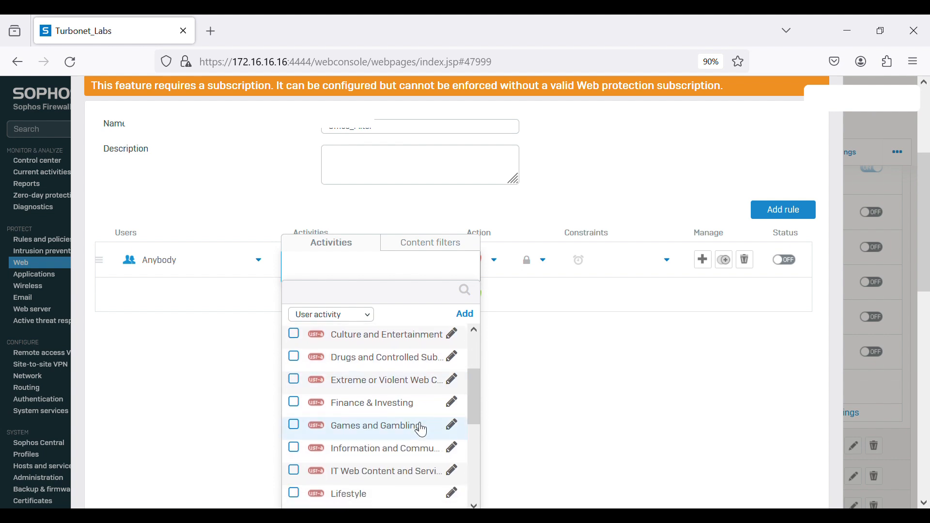
{"action": "scroll", "coordinate": [421, 430], "scroll_direction": "down", "scroll_amount": 4}
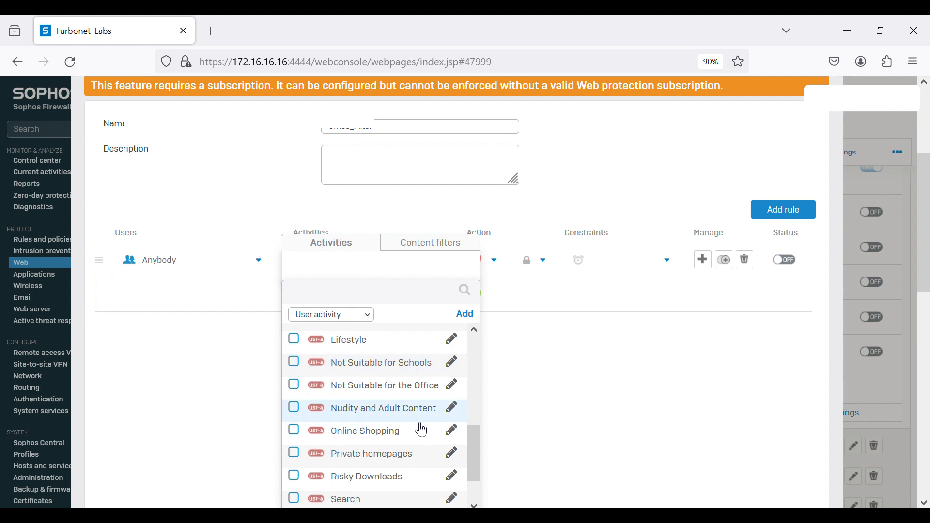
{"action": "scroll", "coordinate": [421, 430], "scroll_direction": "down", "scroll_amount": 1}
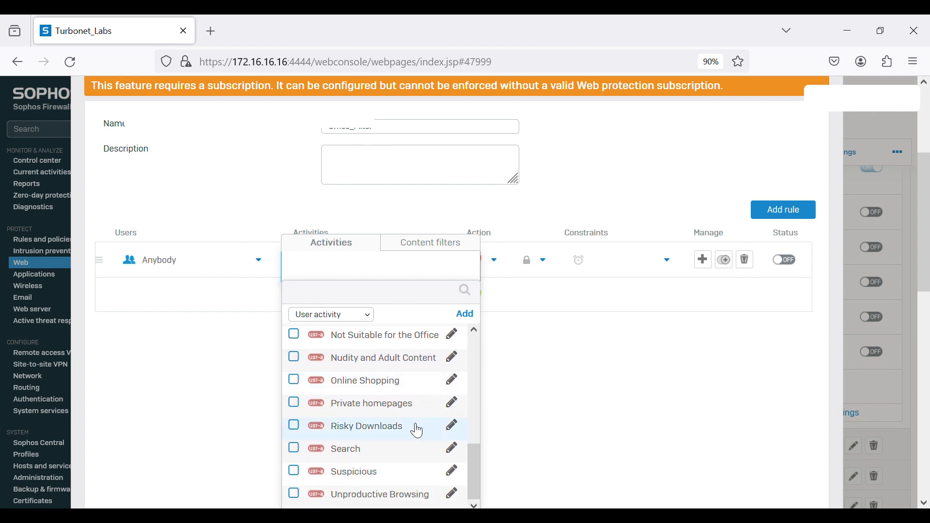
{"action": "scroll", "coordinate": [401, 435], "scroll_direction": "down", "scroll_amount": 2}
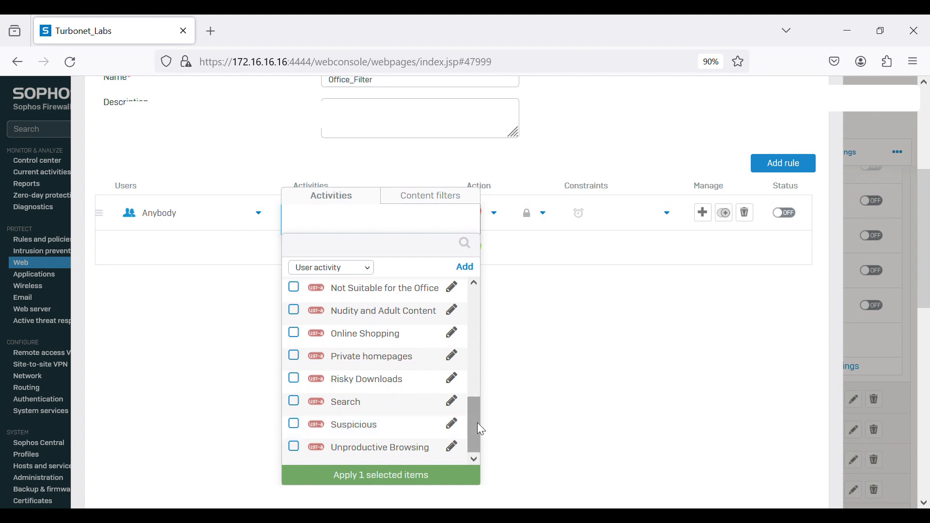
{"action": "left_click", "coordinate": [298, 449]}
{"action": "scroll", "coordinate": [438, 396], "scroll_direction": "up", "scroll_amount": 2}
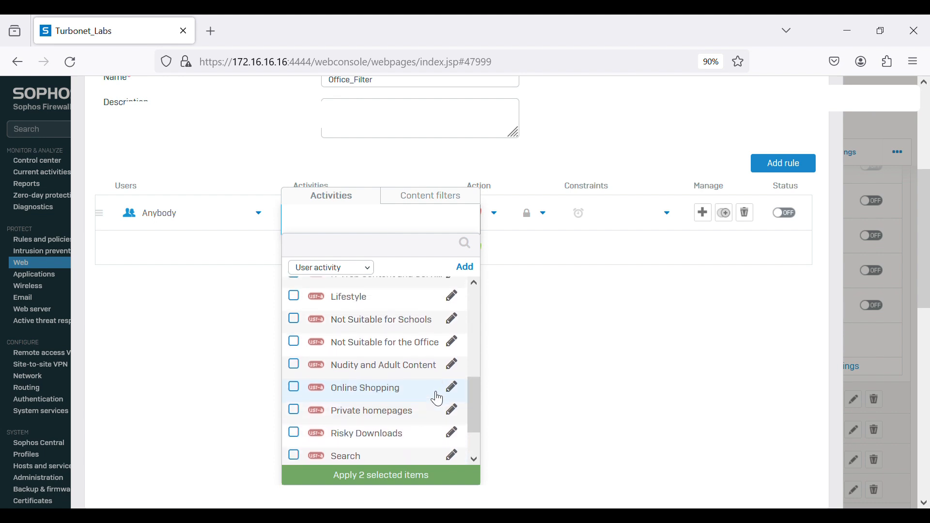
{"action": "left_click", "coordinate": [295, 366]}
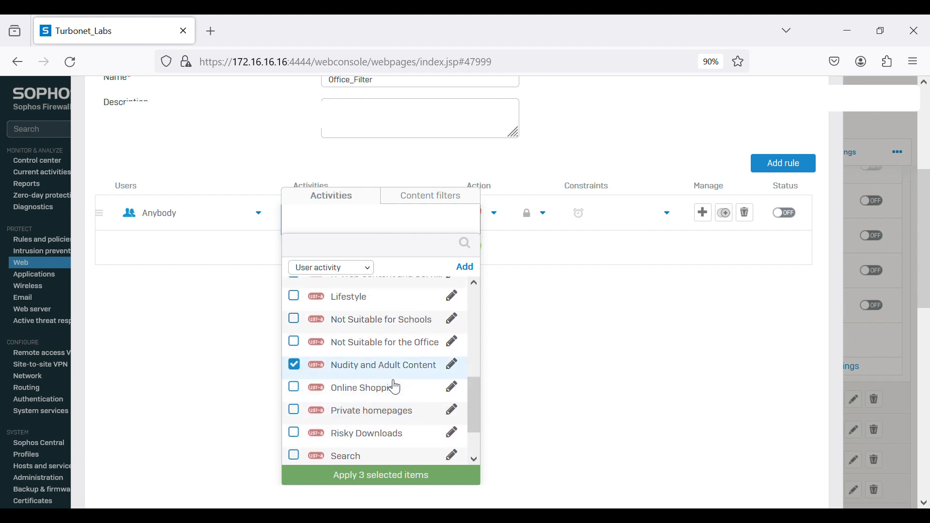
Add Games and Gambling to the selected user activities and apply the selection to the rule
{"action": "scroll", "coordinate": [396, 387], "scroll_direction": "up", "scroll_amount": 4}
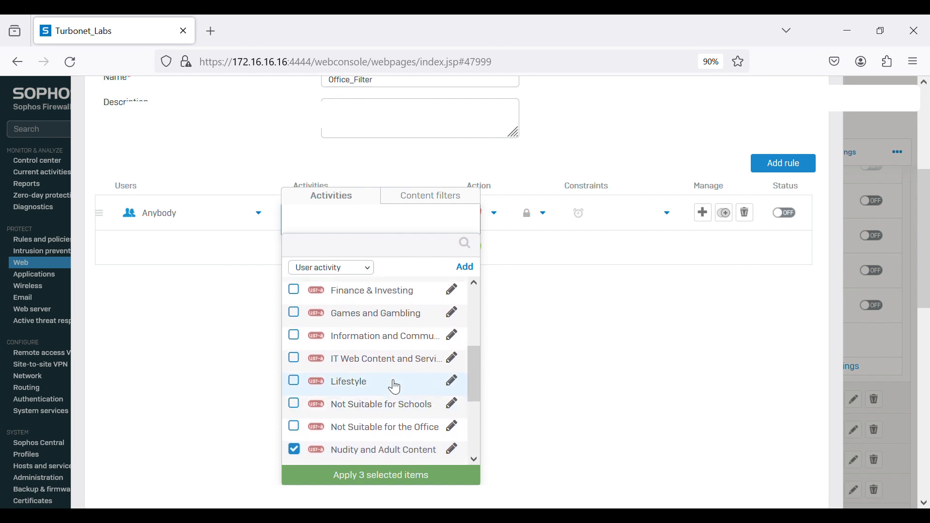
{"action": "scroll", "coordinate": [395, 388], "scroll_direction": "up", "scroll_amount": 2}
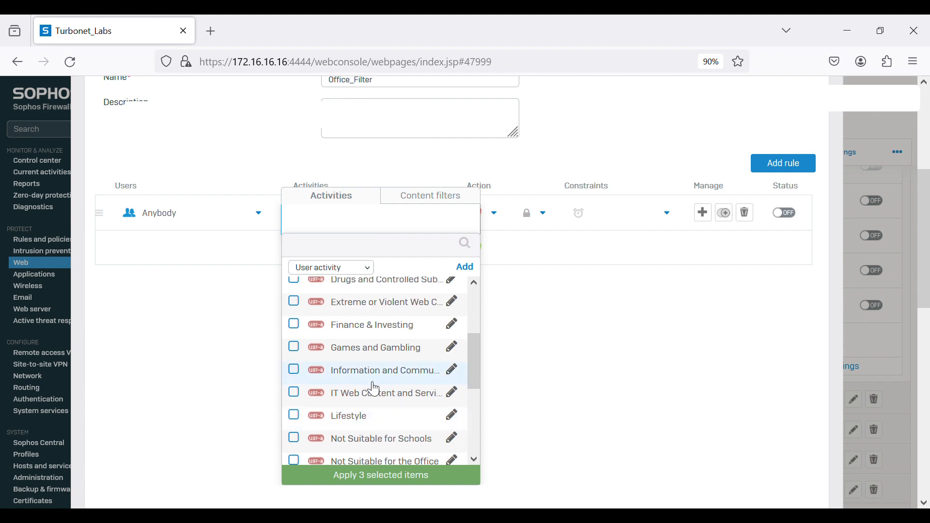
{"action": "left_click", "coordinate": [304, 357]}
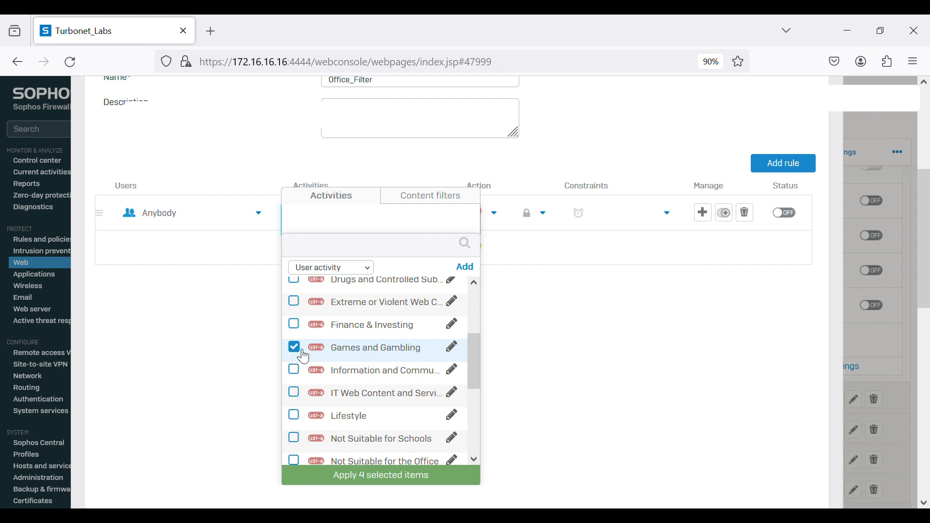
{"action": "scroll", "coordinate": [391, 357], "scroll_direction": "up", "scroll_amount": 2}
{"action": "scroll", "coordinate": [391, 358], "scroll_direction": "up", "scroll_amount": 5}
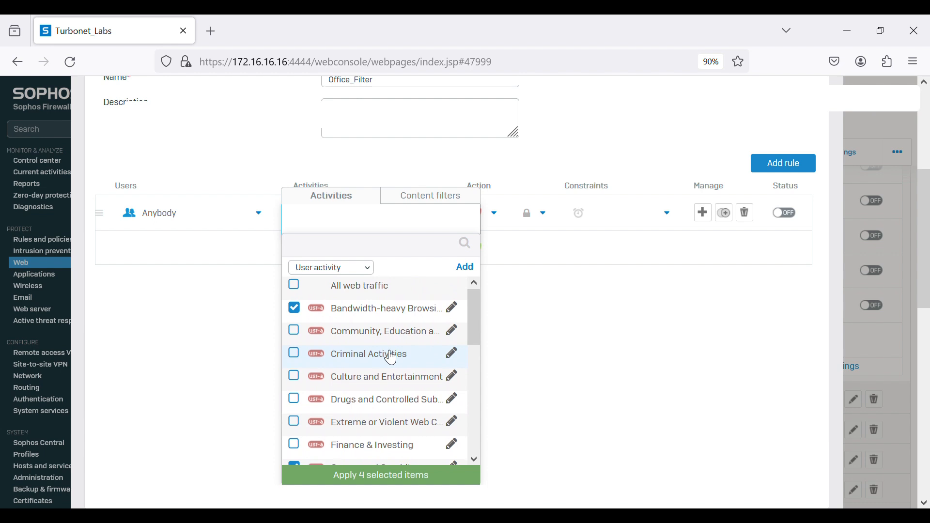
{"action": "scroll", "coordinate": [393, 388], "scroll_direction": "down", "scroll_amount": 1}
{"action": "scroll", "coordinate": [393, 388], "scroll_direction": "down", "scroll_amount": 5}
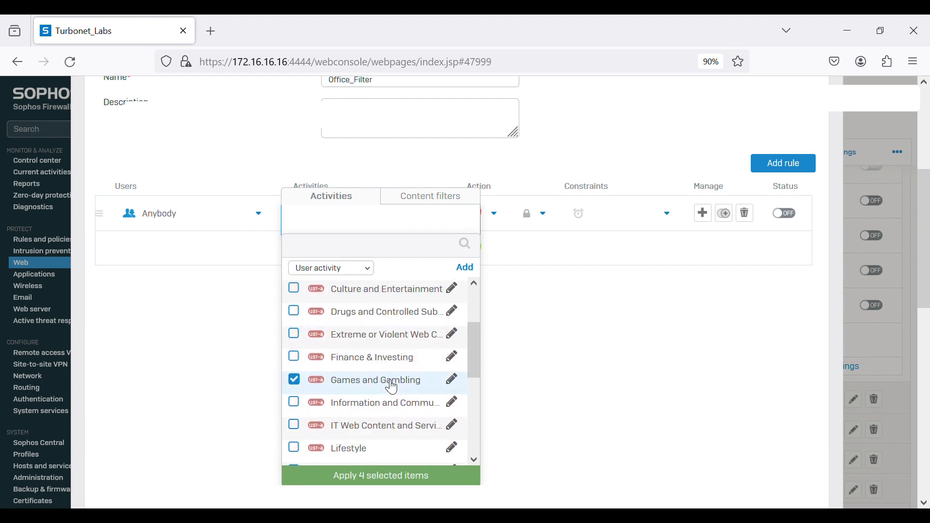
{"action": "left_click", "coordinate": [371, 483]}
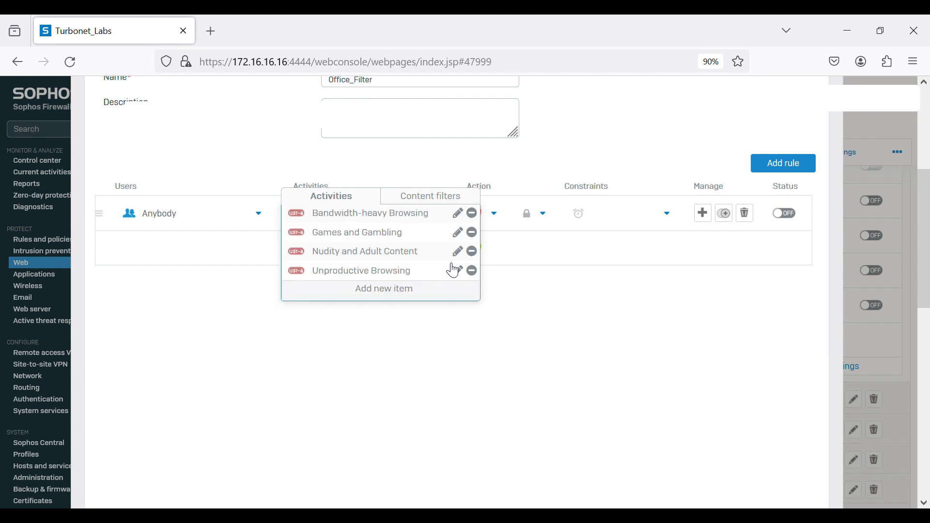
Add further items to the rule from the Web category type, selecting Advertisements and Anonymizers
{"action": "left_click", "coordinate": [411, 298]}
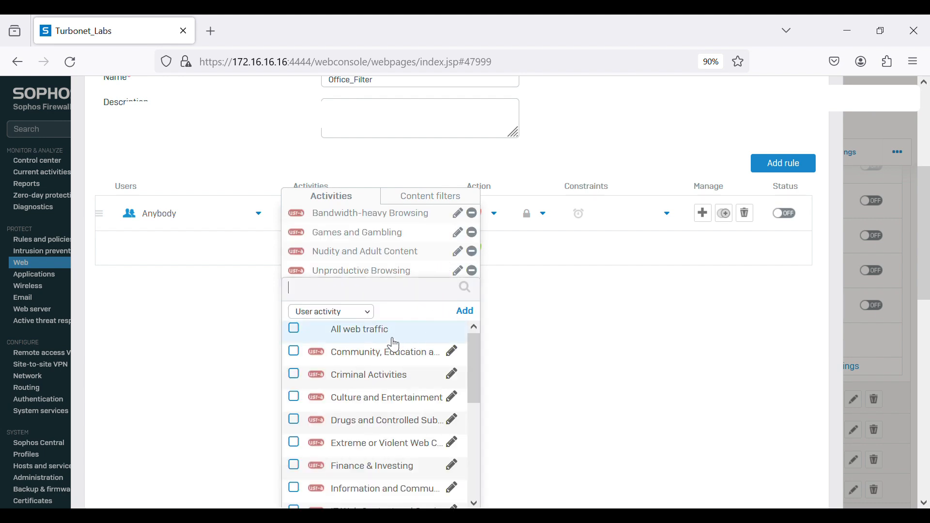
{"action": "left_click", "coordinate": [366, 314]}
{"action": "left_click", "coordinate": [333, 404]}
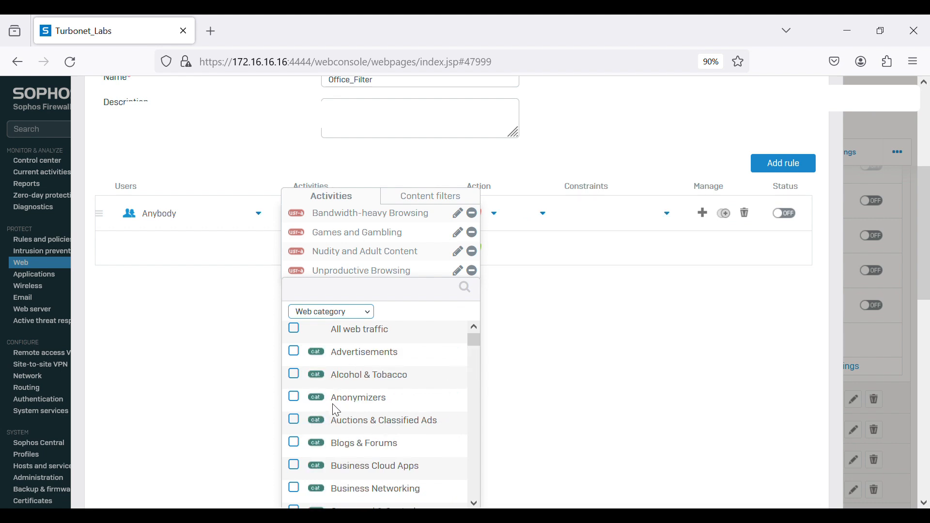
{"action": "left_click", "coordinate": [295, 354]}
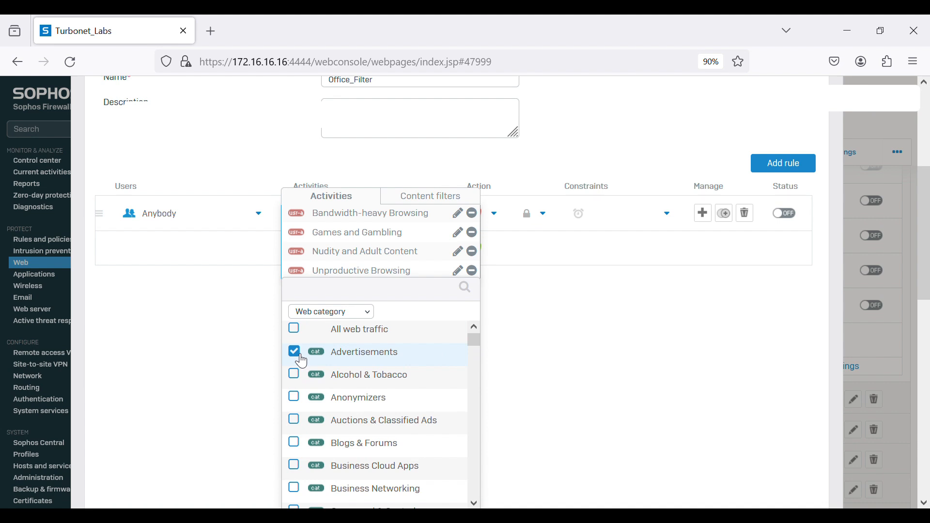
{"action": "left_click", "coordinate": [296, 399]}
Also select the Gambling and Hacking web categories for the rule
{"action": "scroll", "coordinate": [354, 441], "scroll_direction": "down", "scroll_amount": 3}
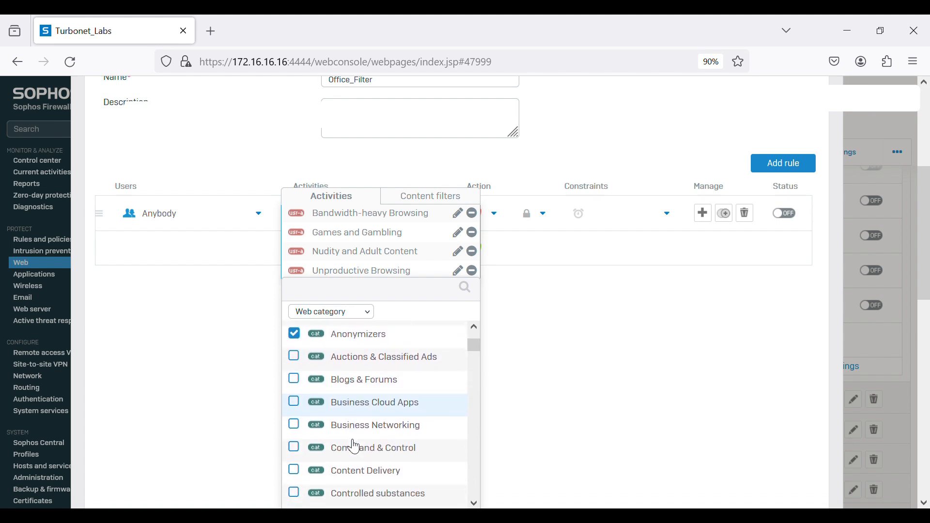
{"action": "scroll", "coordinate": [355, 446], "scroll_direction": "down", "scroll_amount": 3}
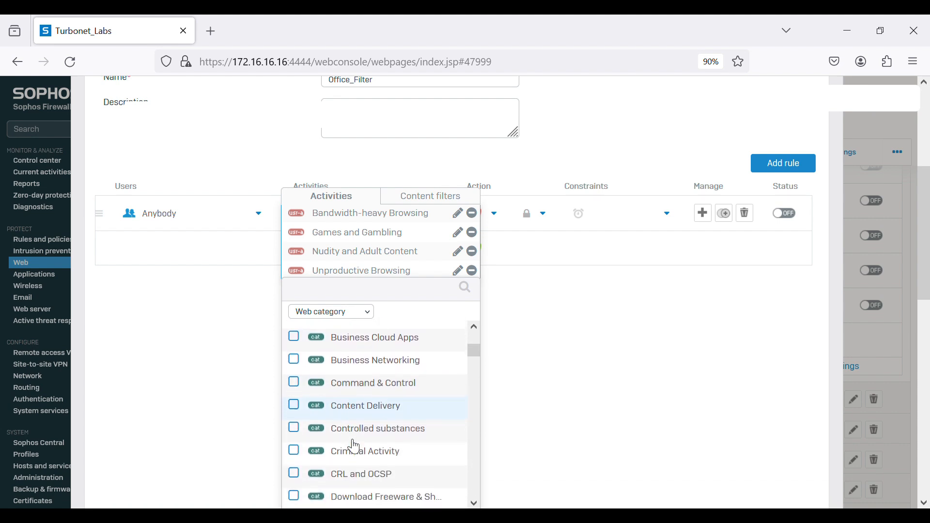
{"action": "scroll", "coordinate": [356, 446], "scroll_direction": "down", "scroll_amount": 4}
{"action": "scroll", "coordinate": [355, 446], "scroll_direction": "down", "scroll_amount": 4}
{"action": "scroll", "coordinate": [355, 446], "scroll_direction": "down", "scroll_amount": 2}
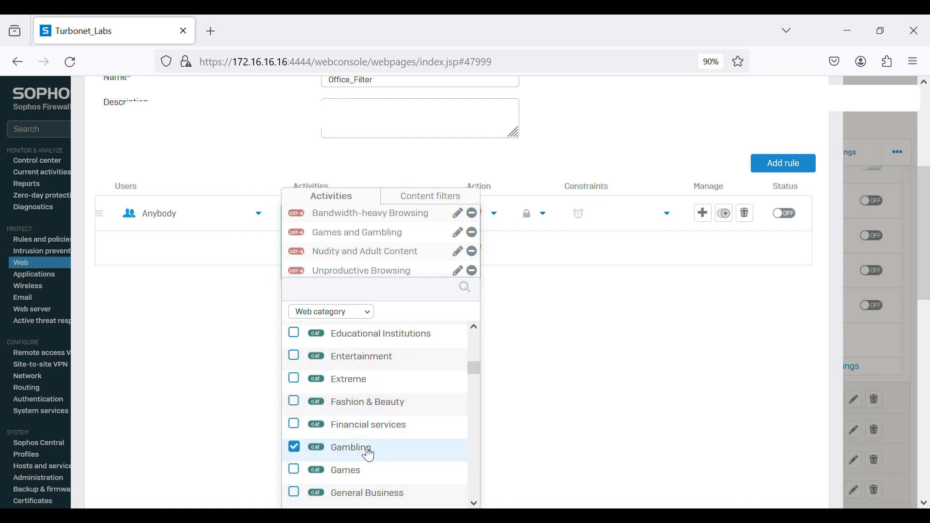
{"action": "scroll", "coordinate": [380, 453], "scroll_direction": "down", "scroll_amount": 3}
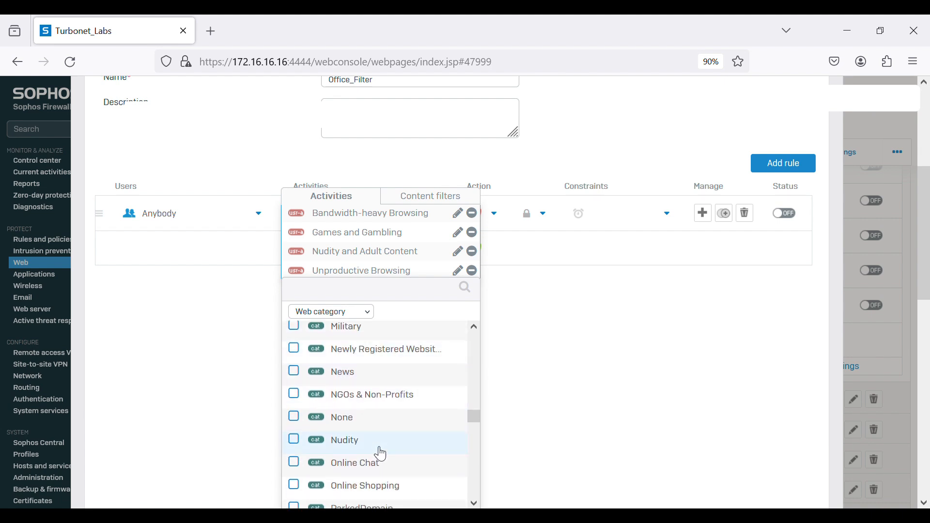
Add Nudity to the selected web categories and apply the selection to the rule
{"action": "scroll", "coordinate": [375, 448], "scroll_direction": "down", "scroll_amount": 6}
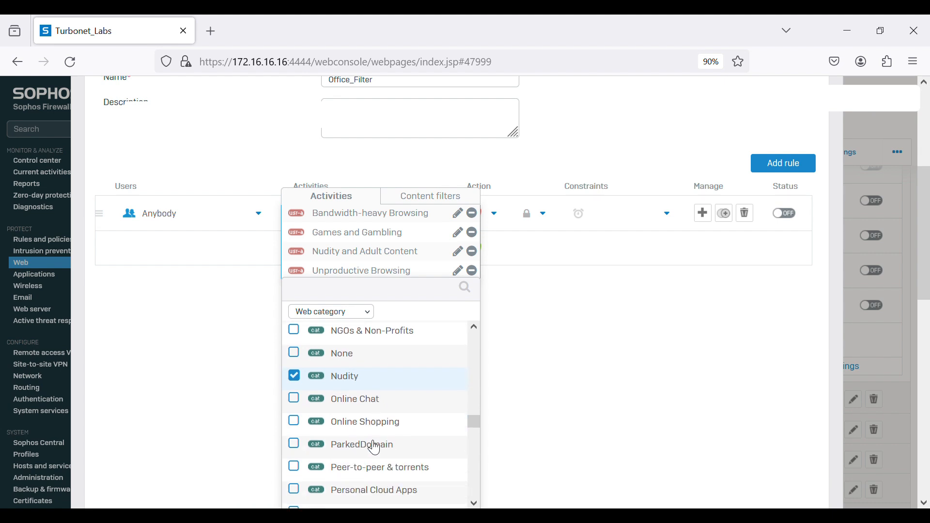
{"action": "scroll", "coordinate": [375, 448], "scroll_direction": "down", "scroll_amount": 5}
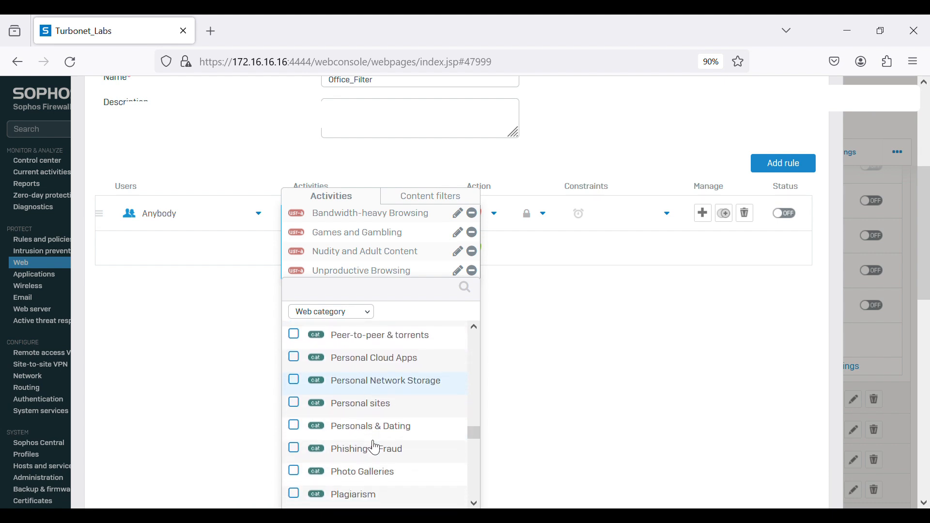
{"action": "scroll", "coordinate": [375, 448], "scroll_direction": "down", "scroll_amount": 6}
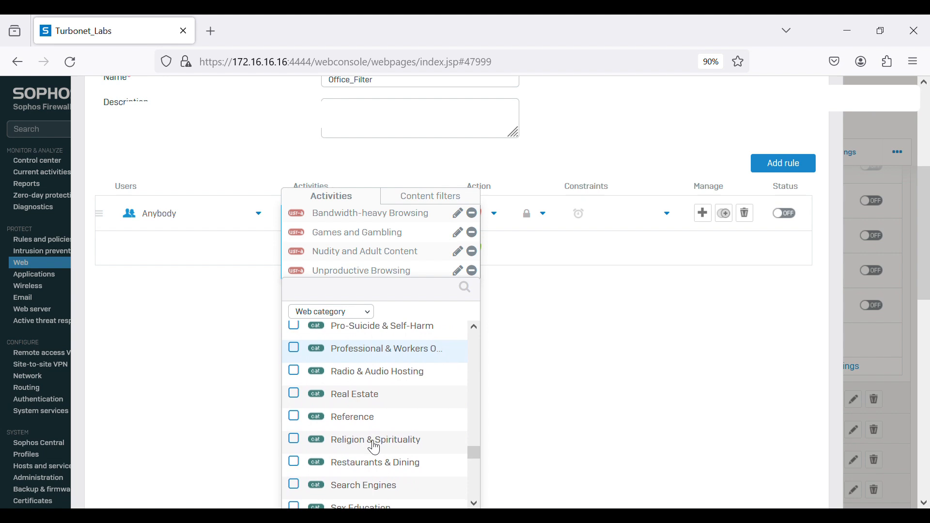
{"action": "scroll", "coordinate": [374, 448], "scroll_direction": "down", "scroll_amount": 5}
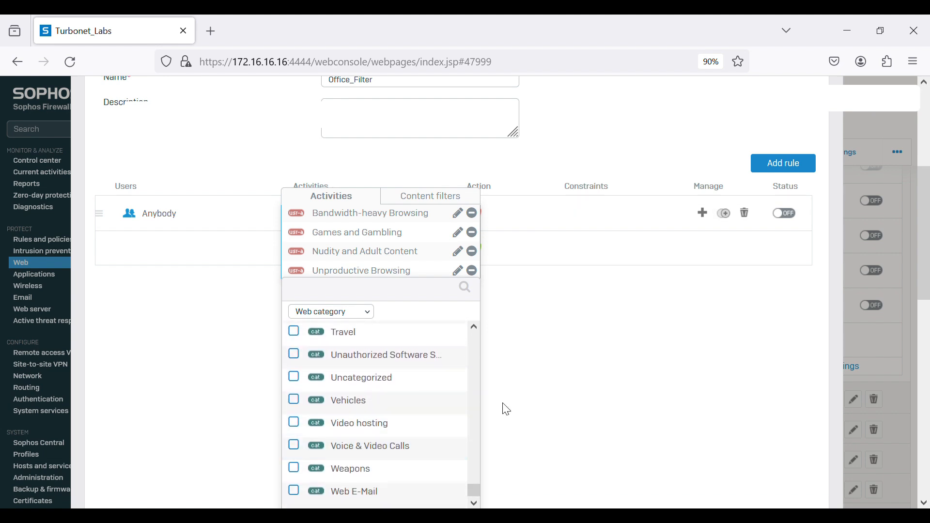
{"action": "scroll", "coordinate": [598, 443], "scroll_direction": "down", "scroll_amount": 2}
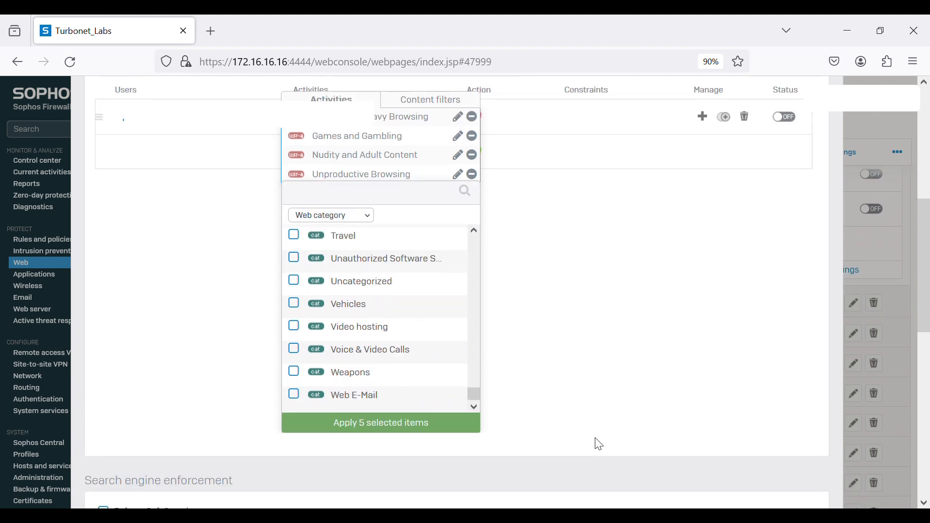
{"action": "left_click", "coordinate": [442, 418]}
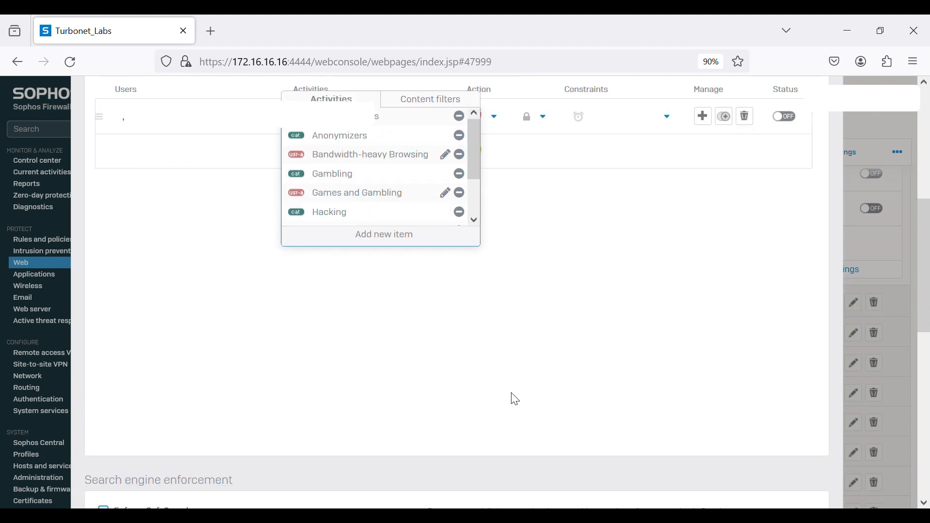
{"action": "scroll", "coordinate": [558, 374], "scroll_direction": "up", "scroll_amount": 2}
{"action": "left_click", "coordinate": [562, 381]}
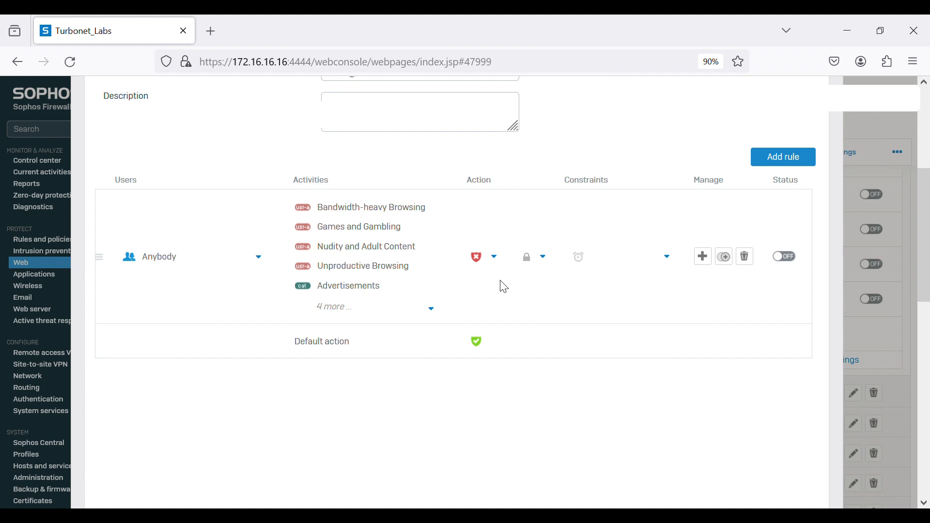
{"action": "left_click", "coordinate": [494, 258]}
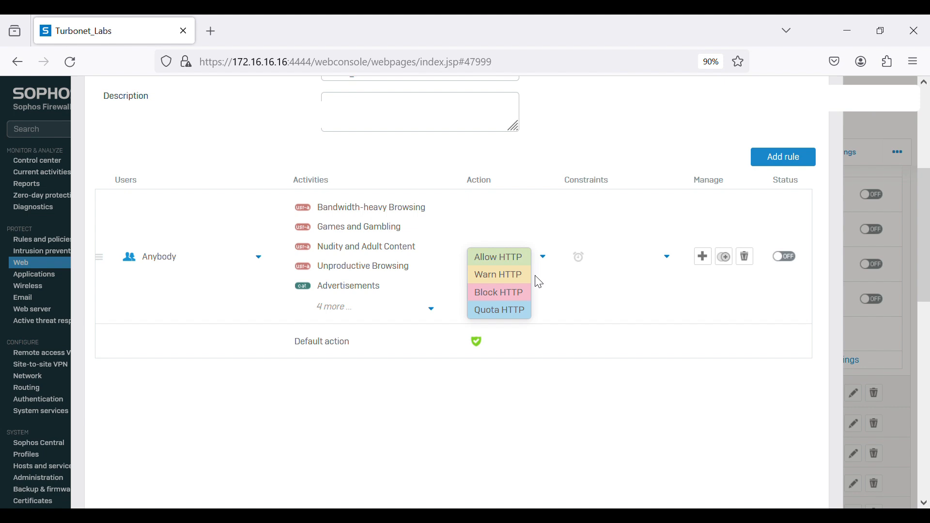
{"action": "left_click", "coordinate": [635, 298]}
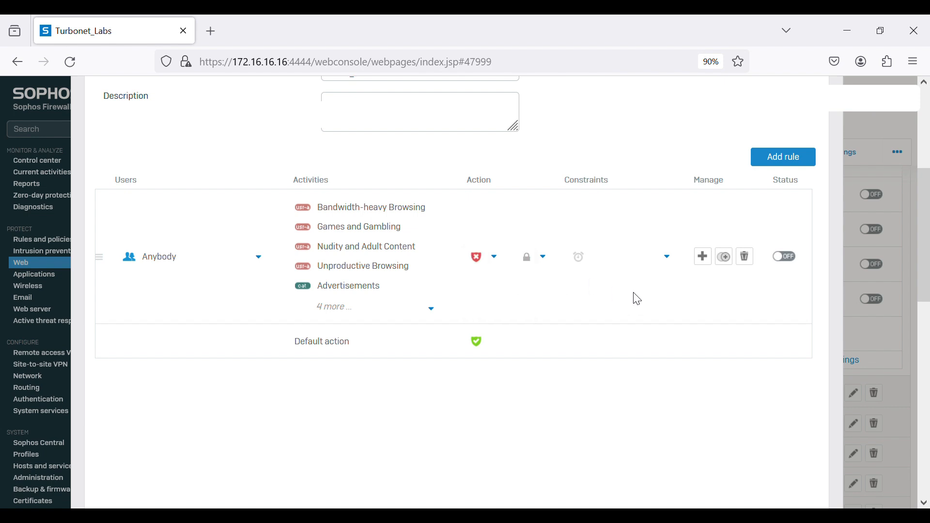
{"action": "left_click", "coordinate": [672, 268]}
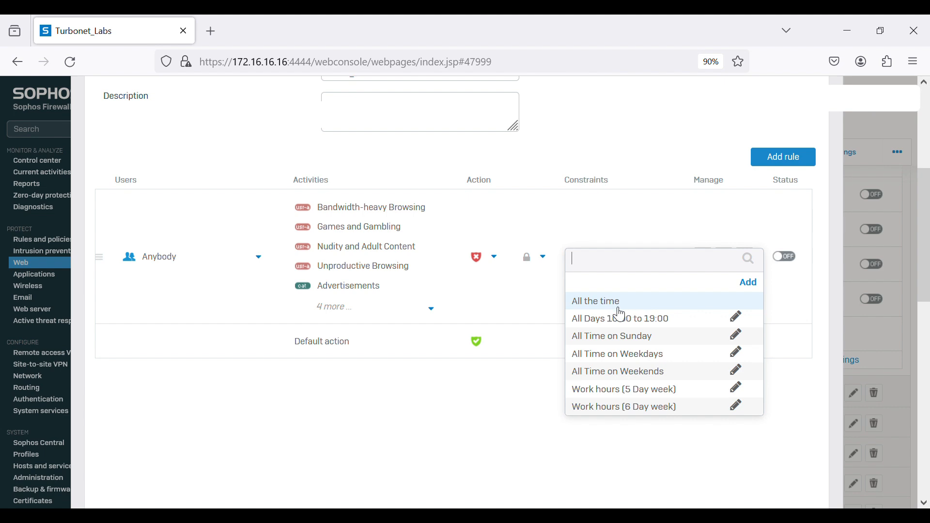
{"action": "left_click", "coordinate": [759, 287]}
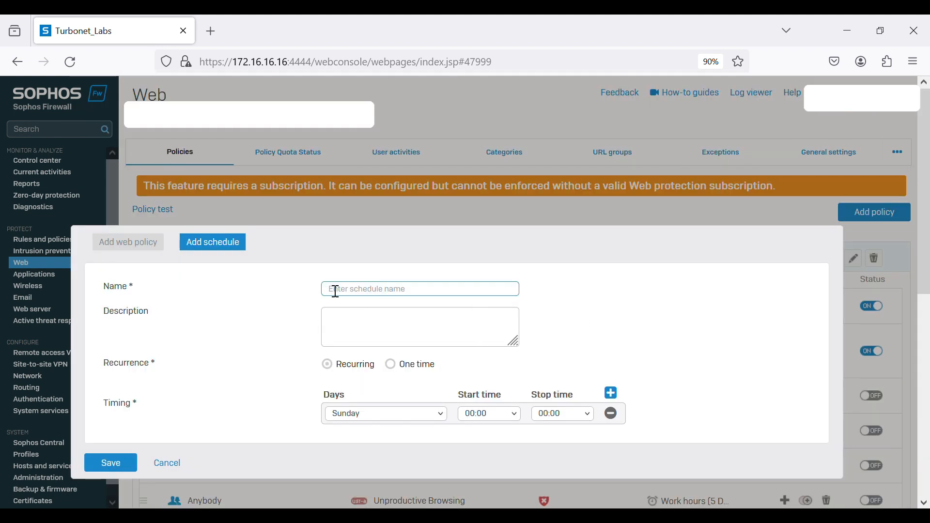
{"action": "left_click", "coordinate": [175, 467]}
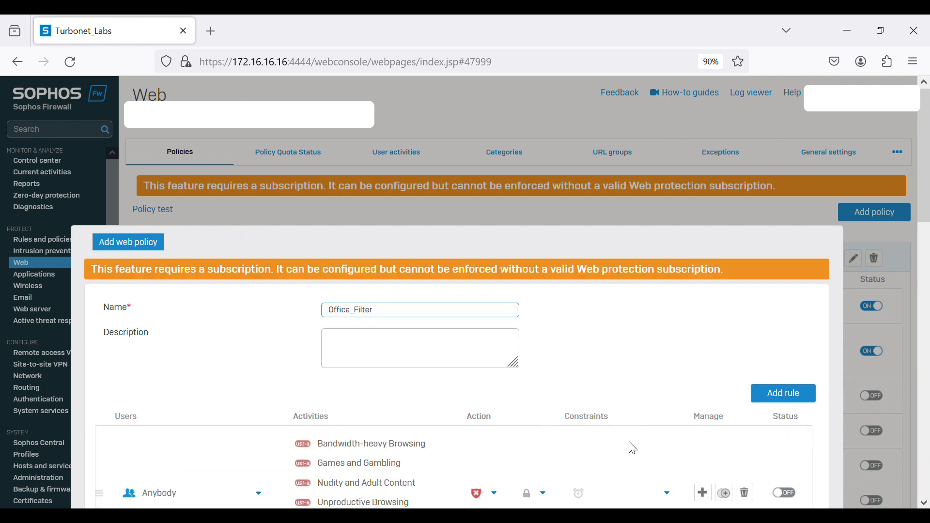
Start a new schedule as the rule's time constraint and name it "Office schedulle"
{"action": "scroll", "coordinate": [623, 473], "scroll_direction": "down", "scroll_amount": 2}
{"action": "left_click", "coordinate": [673, 412]}
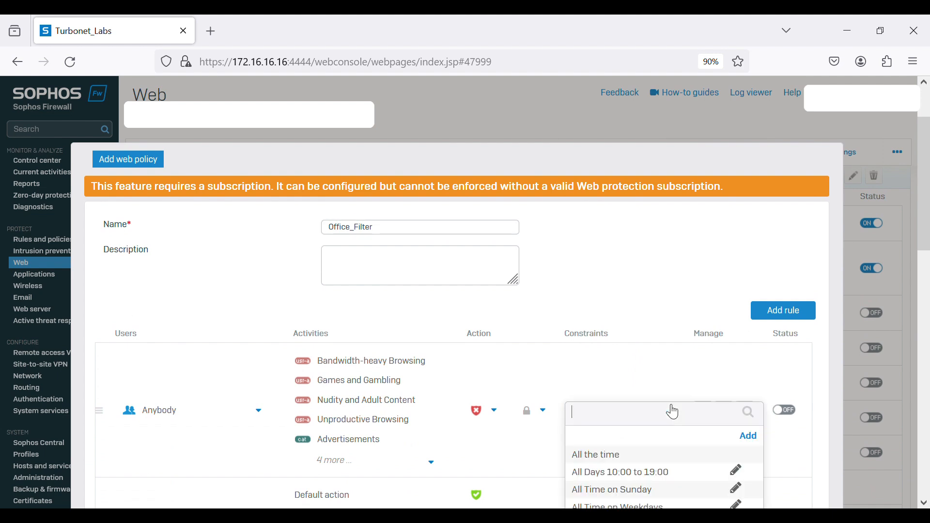
{"action": "scroll", "coordinate": [651, 453], "scroll_direction": "down", "scroll_amount": 2}
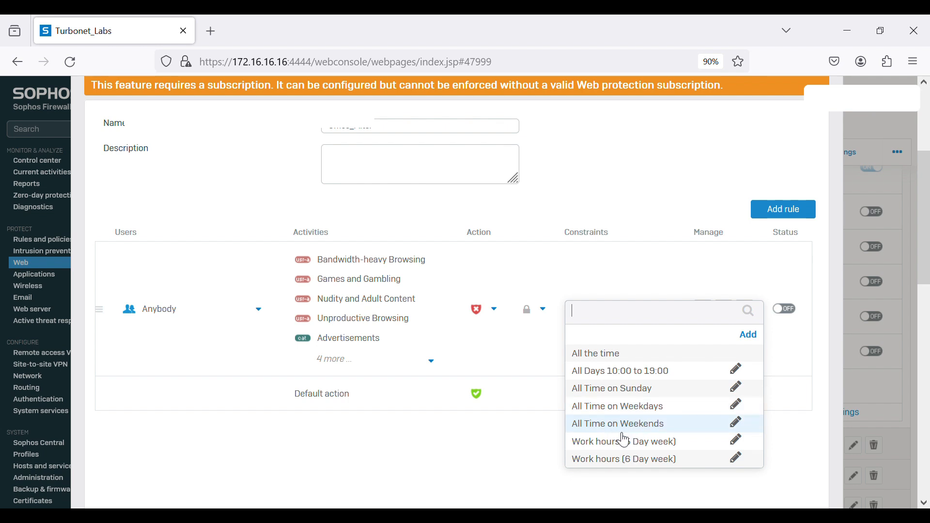
{"action": "left_click", "coordinate": [751, 337]}
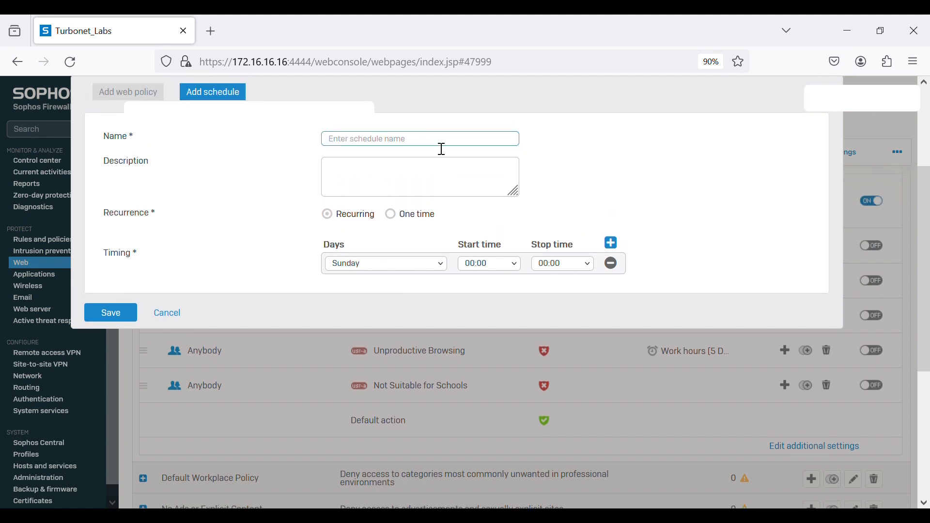
{"action": "type", "text": "0"}
{"action": "type", "text": "ffi"}
{"action": "type", "text": "ce"}
{"action": "type", "text": " sce"}
{"action": "key", "text": "BackSpace"}
{"action": "type", "text": "hedulle"}
Set the schedule's first timing entry to Weekdays from 08:00 to 13:00
{"action": "left_click", "coordinate": [426, 272]}
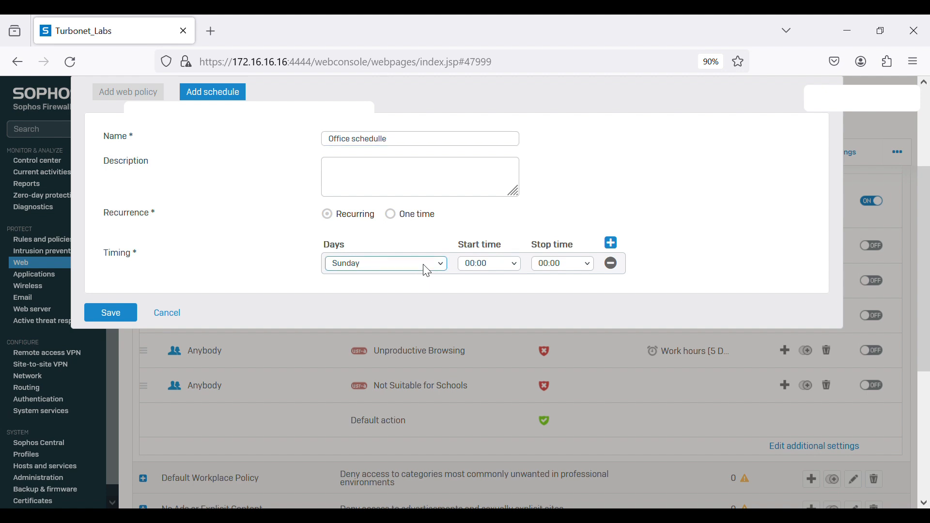
{"action": "left_click", "coordinate": [379, 387]}
{"action": "left_click", "coordinate": [514, 263]}
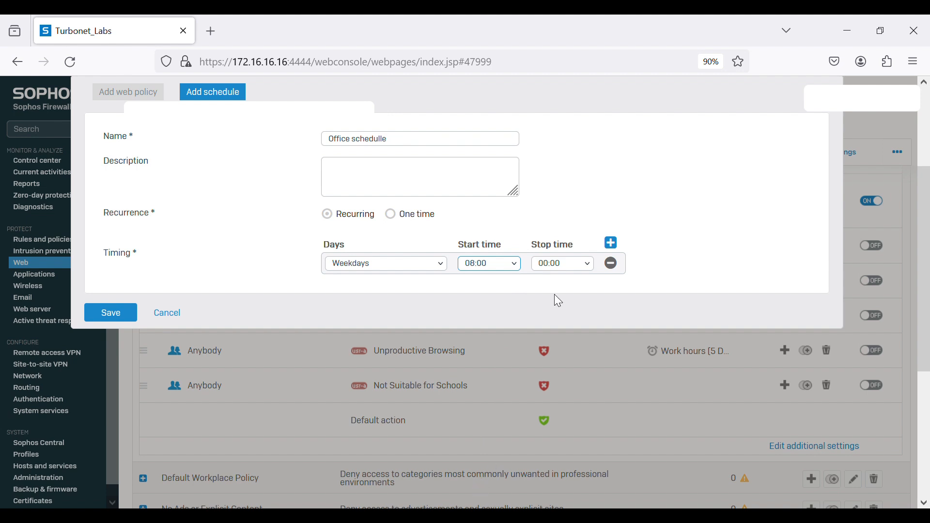
{"action": "left_click", "coordinate": [573, 271]}
{"action": "key", "text": "Down"}
{"action": "type", "text": "04"}
{"action": "left_click", "coordinate": [558, 476]}
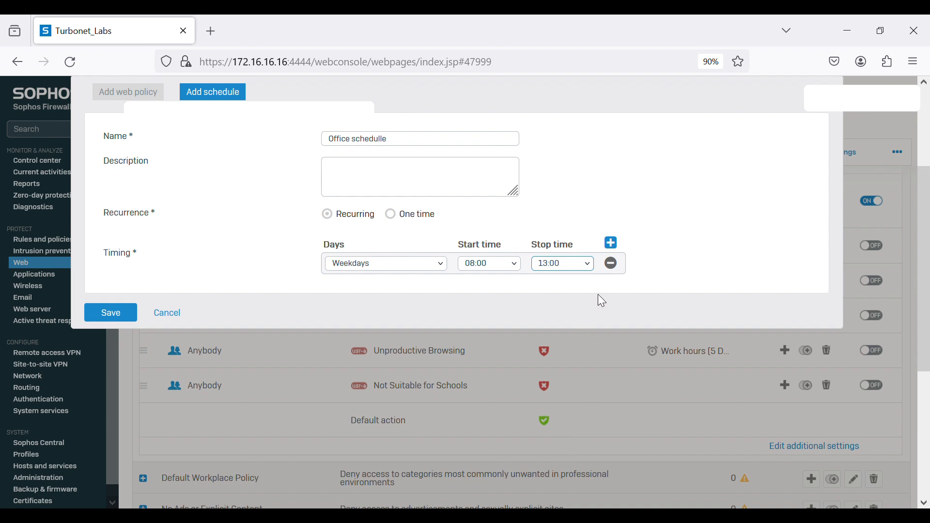
Add a second timing entry for Weekdays from 14:00 to 17:00 and save the schedule
{"action": "left_click", "coordinate": [614, 244]}
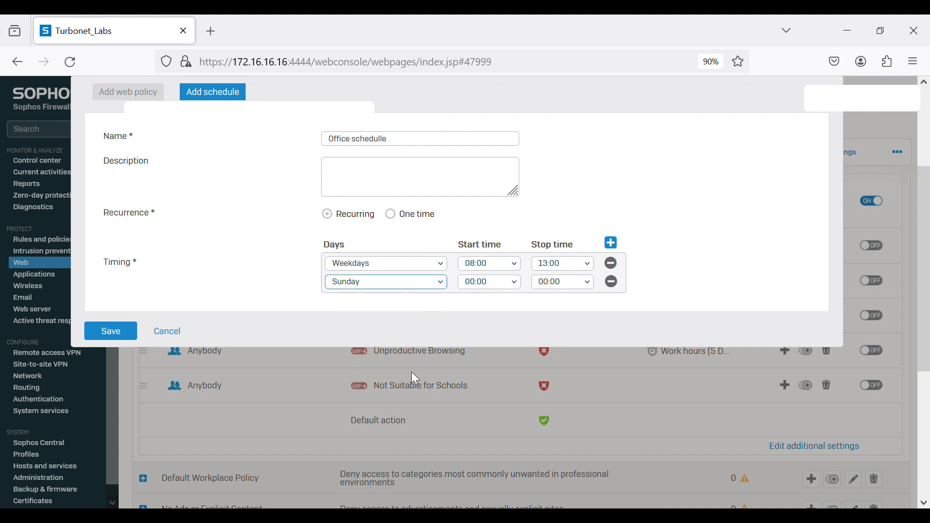
{"action": "left_click", "coordinate": [401, 407]}
{"action": "left_click", "coordinate": [512, 286]}
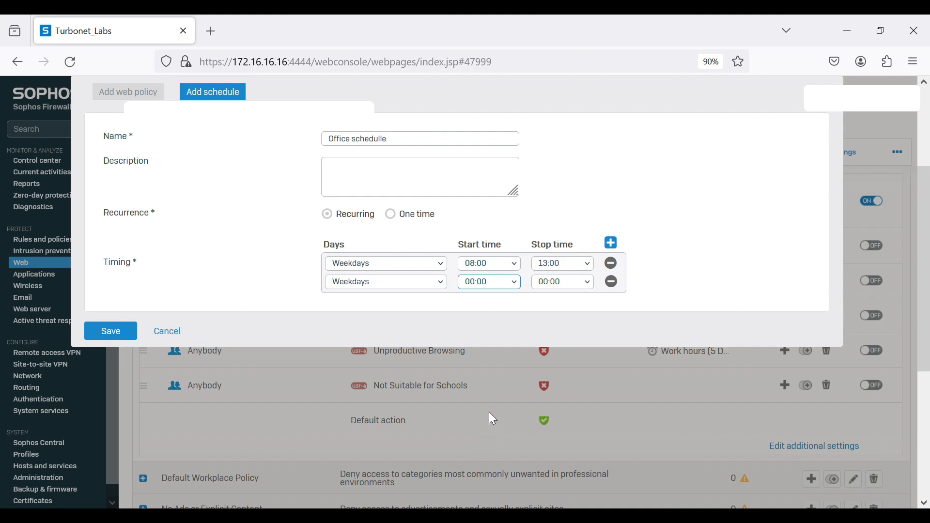
{"action": "type", "text": "14"}
{"action": "key", "text": "Tab"}
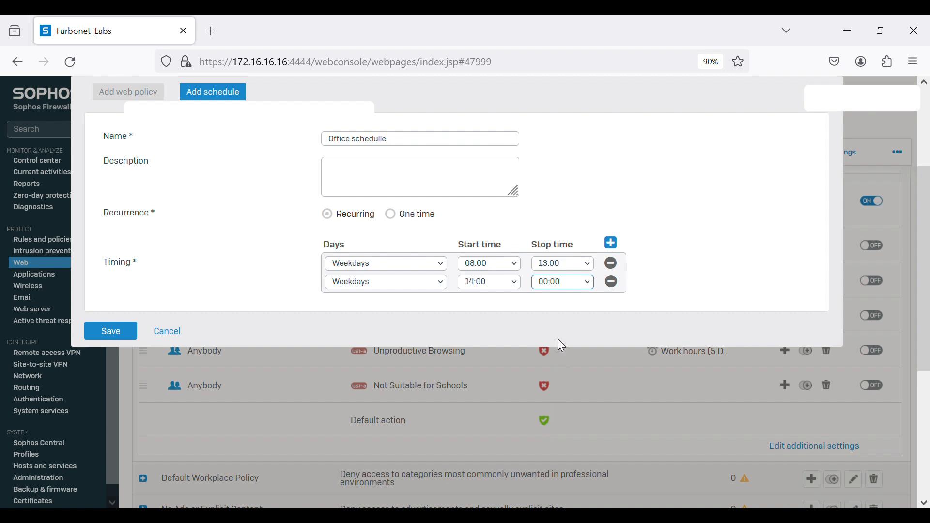
{"action": "type", "text": "17"}
{"action": "left_click", "coordinate": [112, 333]}
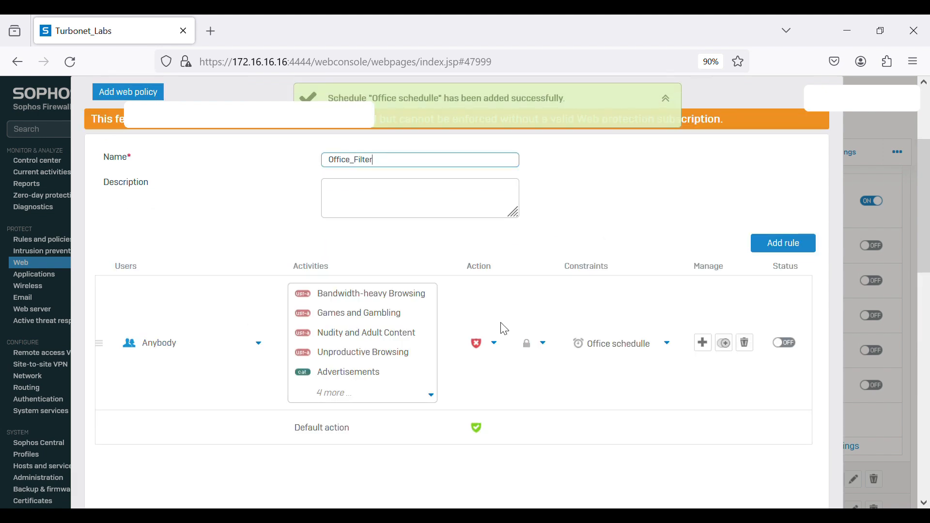
Review the configured policy rule and turn its status on
{"action": "scroll", "coordinate": [565, 401], "scroll_direction": "down", "scroll_amount": 3}
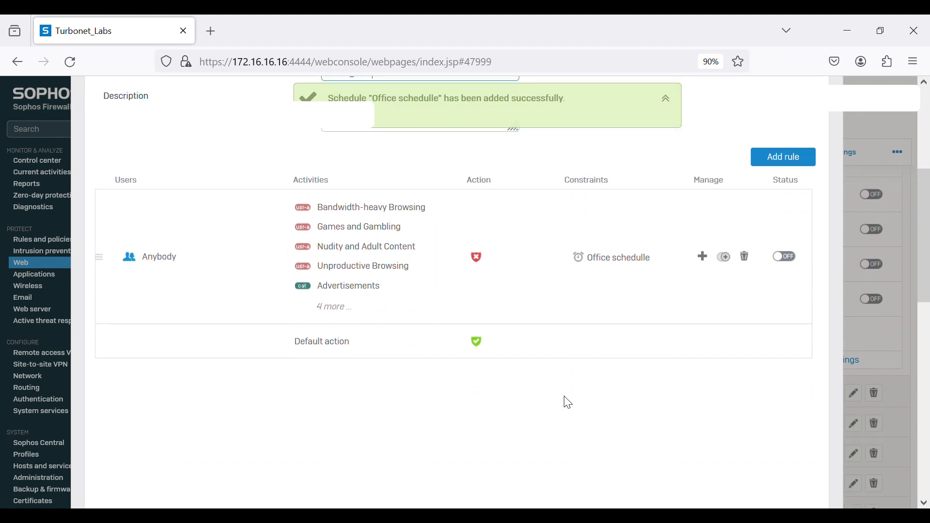
{"action": "scroll", "coordinate": [565, 402], "scroll_direction": "up", "scroll_amount": 4}
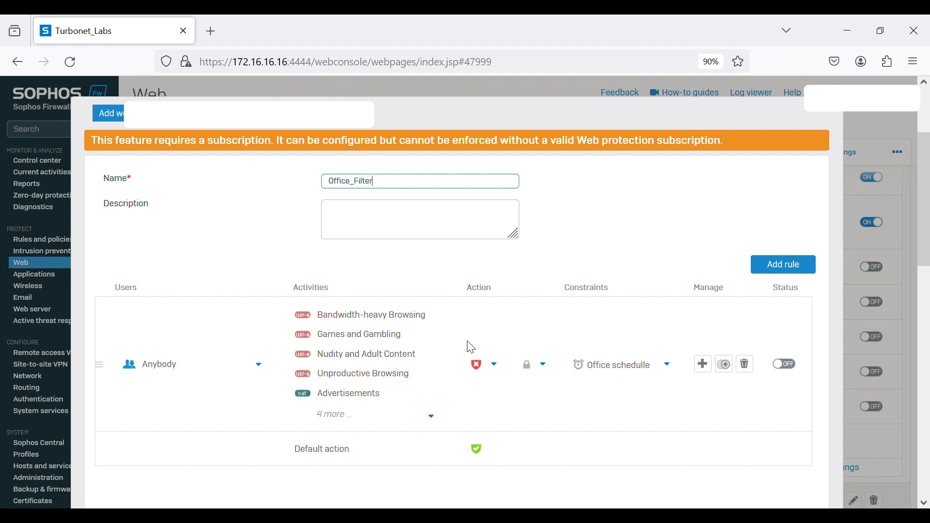
{"action": "scroll", "coordinate": [470, 349], "scroll_direction": "up", "scroll_amount": 3}
{"action": "scroll", "coordinate": [477, 349], "scroll_direction": "down", "scroll_amount": 3}
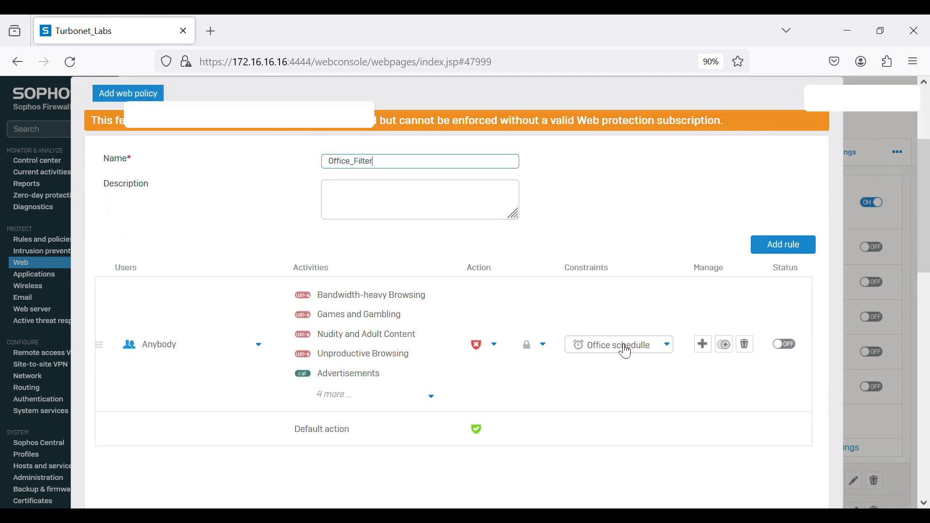
{"action": "left_click", "coordinate": [790, 347]}
Enable SafeSearch enforcement and YouTube restrictions for the policy
{"action": "scroll", "coordinate": [756, 386], "scroll_direction": "down", "scroll_amount": 3}
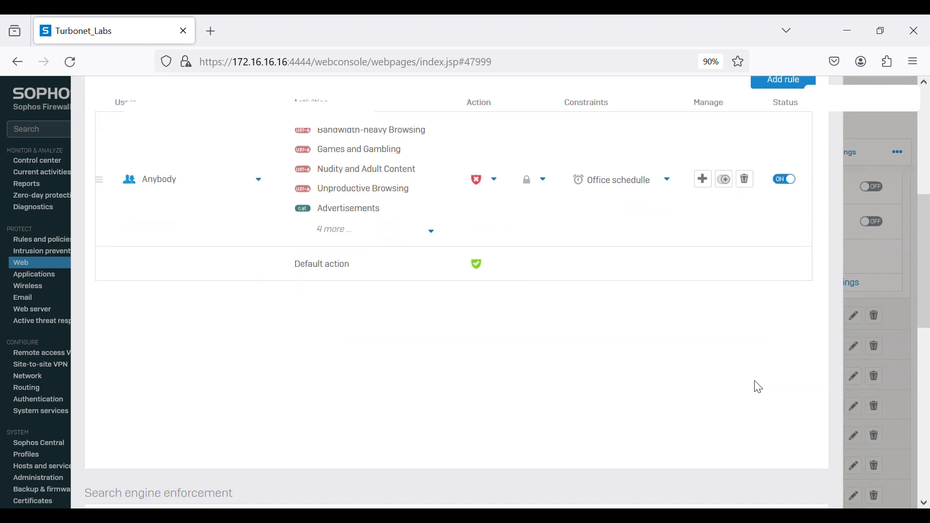
{"action": "scroll", "coordinate": [759, 387], "scroll_direction": "down", "scroll_amount": 1}
{"action": "scroll", "coordinate": [758, 388], "scroll_direction": "down", "scroll_amount": 4}
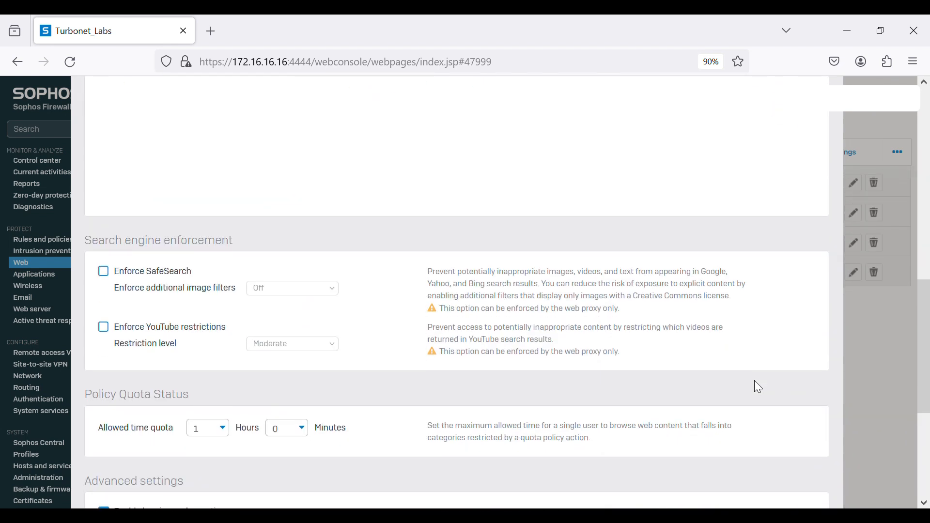
{"action": "left_click", "coordinate": [111, 272]}
{"action": "left_click", "coordinate": [103, 329]}
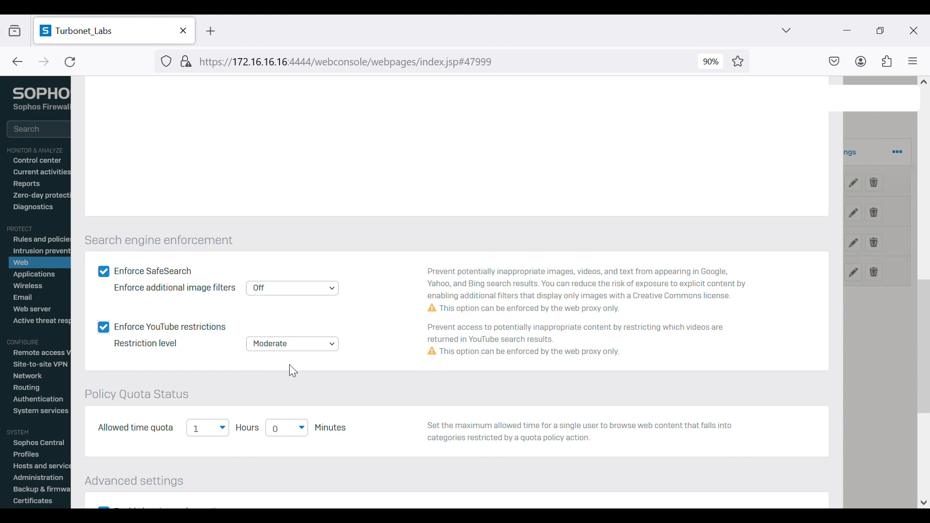
Save the web policy and skip adding it to a firewall rule
{"action": "scroll", "coordinate": [436, 333], "scroll_direction": "down", "scroll_amount": 5}
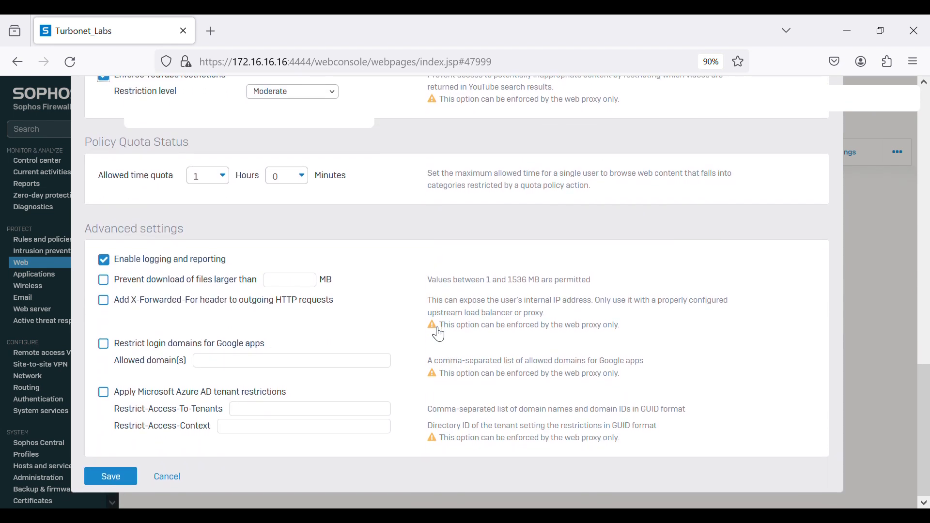
{"action": "left_click", "coordinate": [114, 480]}
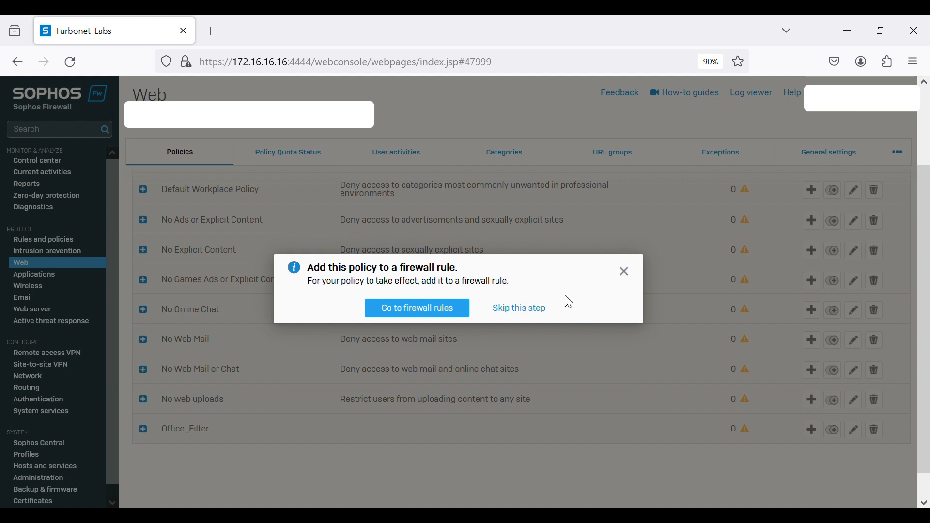
{"action": "left_click", "coordinate": [534, 310]}
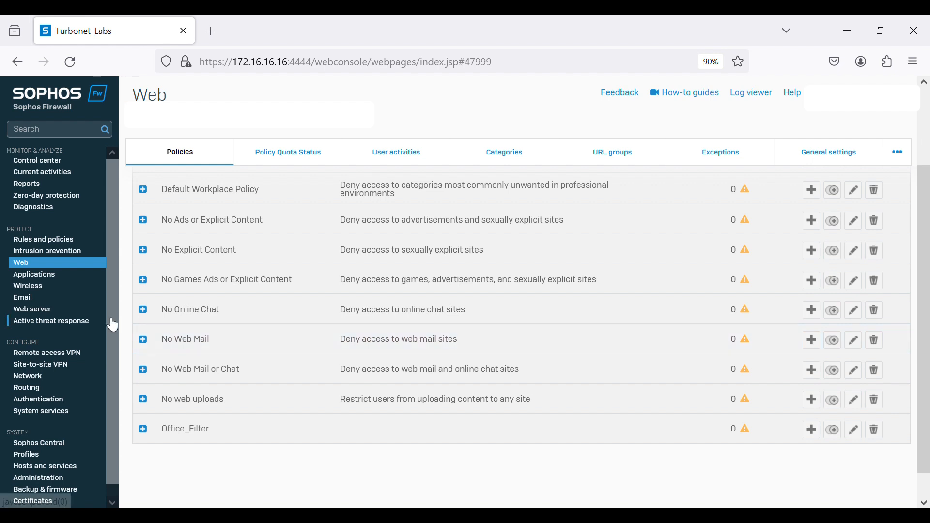
Open the Access_4_Finance firewall rule for editing and set its web filtering policy to Office_Filter
{"action": "left_click", "coordinate": [59, 243]}
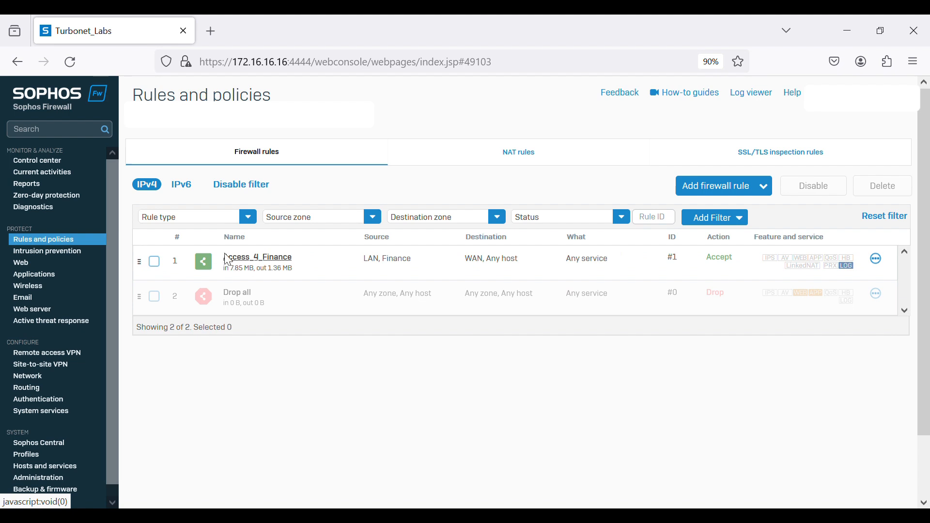
{"action": "left_click", "coordinate": [266, 264]}
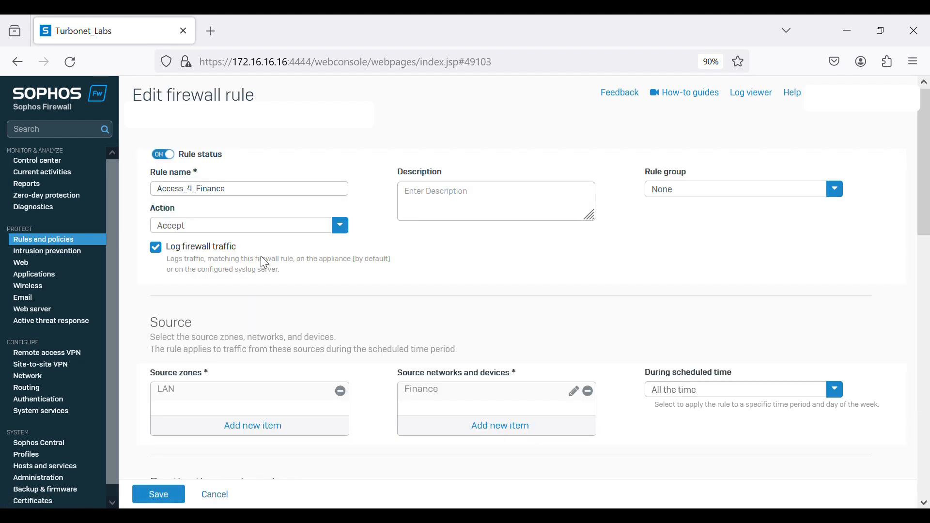
{"action": "scroll", "coordinate": [456, 305], "scroll_direction": "down", "scroll_amount": 5}
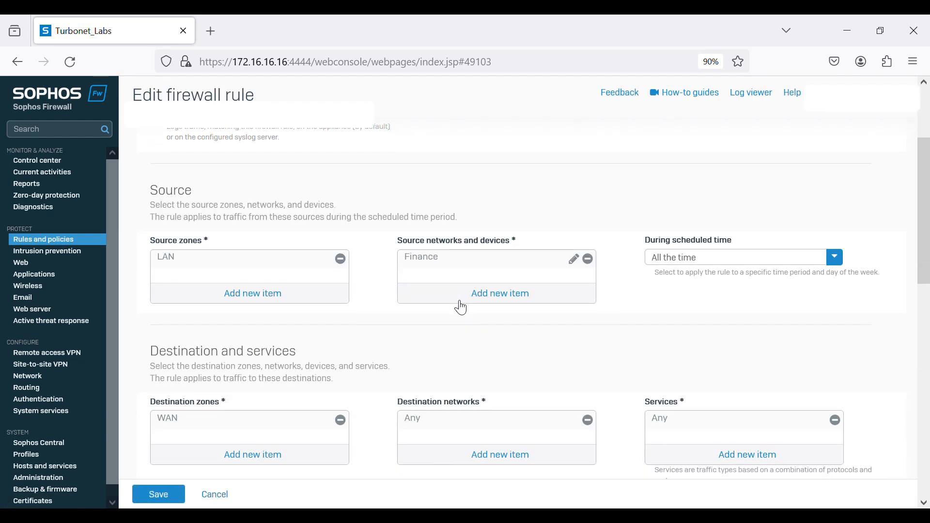
{"action": "scroll", "coordinate": [461, 309], "scroll_direction": "down", "scroll_amount": 6}
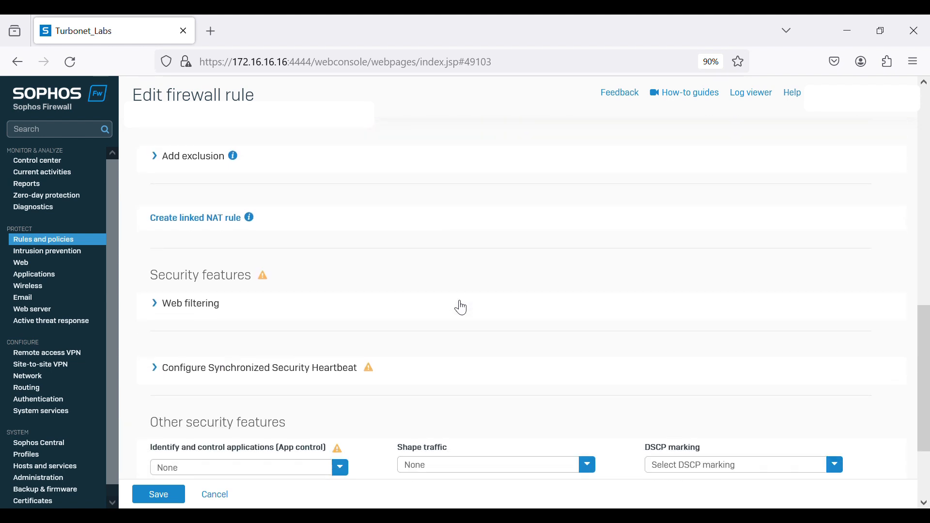
{"action": "left_click", "coordinate": [207, 307]}
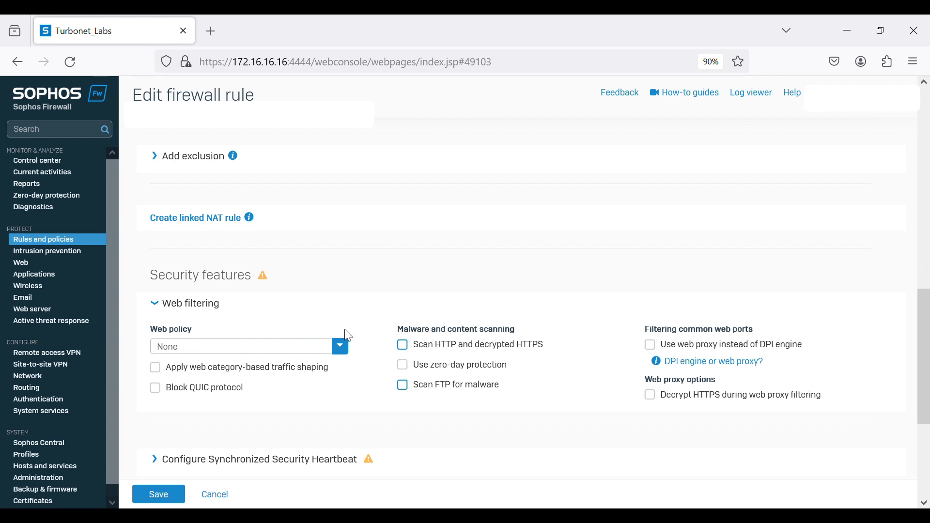
{"action": "left_click", "coordinate": [341, 359]}
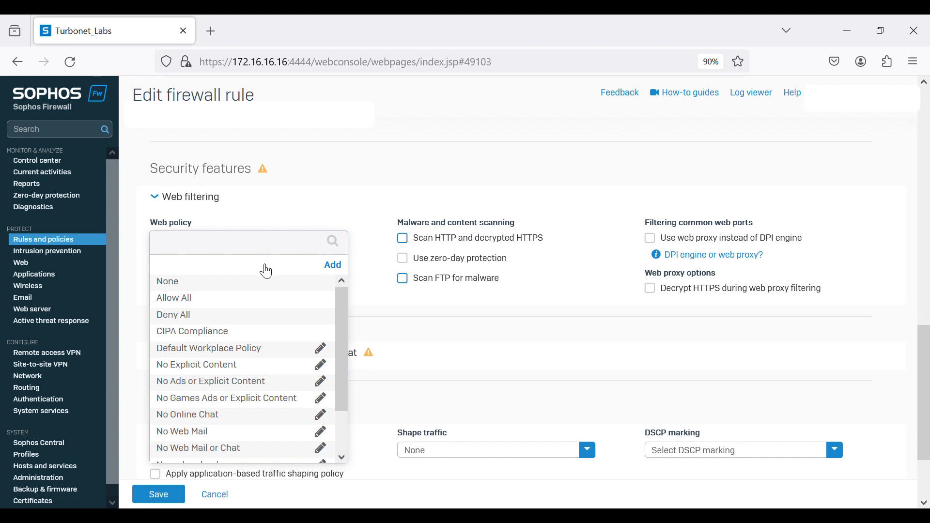
{"action": "type", "text": "off"}
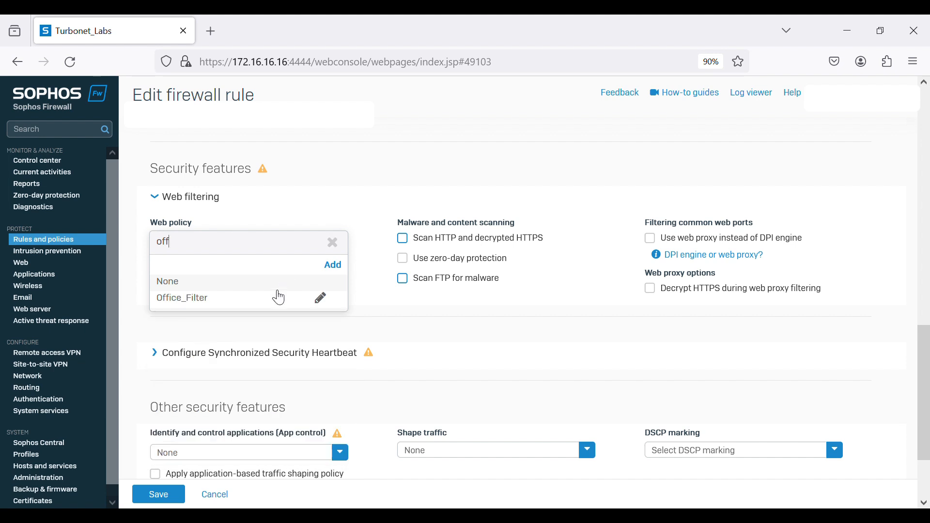
{"action": "left_click", "coordinate": [245, 306]}
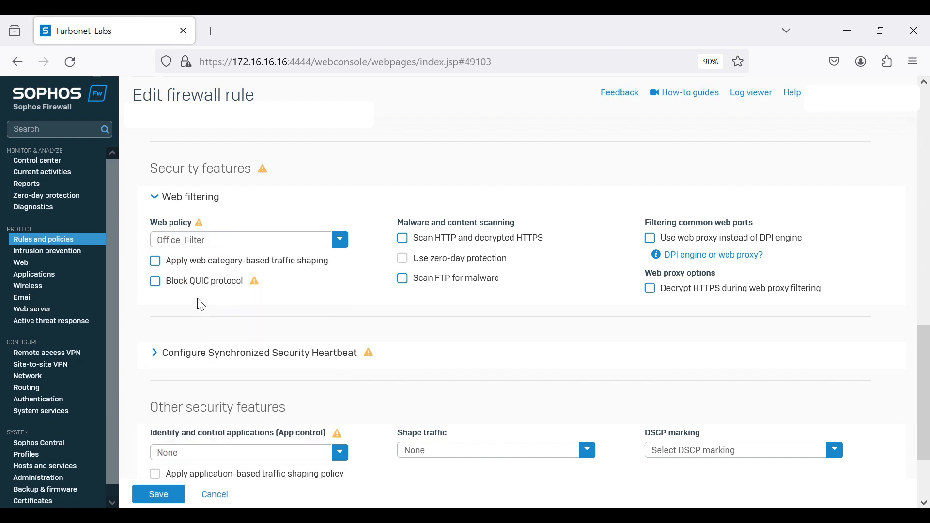
Enable web category-based traffic shaping, QUIC protocol blocking, and HTTP and decrypted HTTPS scanning for the firewall rule, and save it
{"action": "left_click", "coordinate": [159, 267]}
{"action": "left_click", "coordinate": [158, 286]}
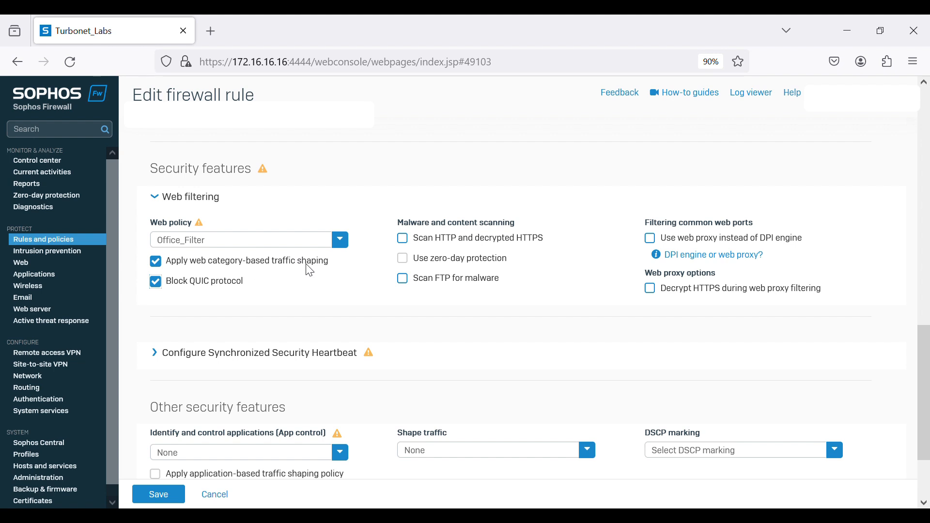
{"action": "left_click", "coordinate": [411, 247]}
{"action": "scroll", "coordinate": [575, 308], "scroll_direction": "down", "scroll_amount": 3}
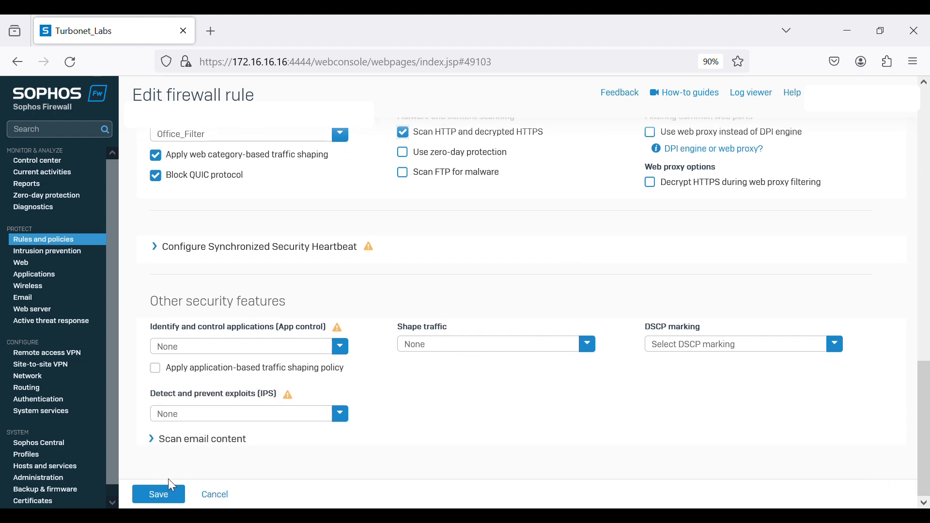
{"action": "left_click", "coordinate": [159, 496]}
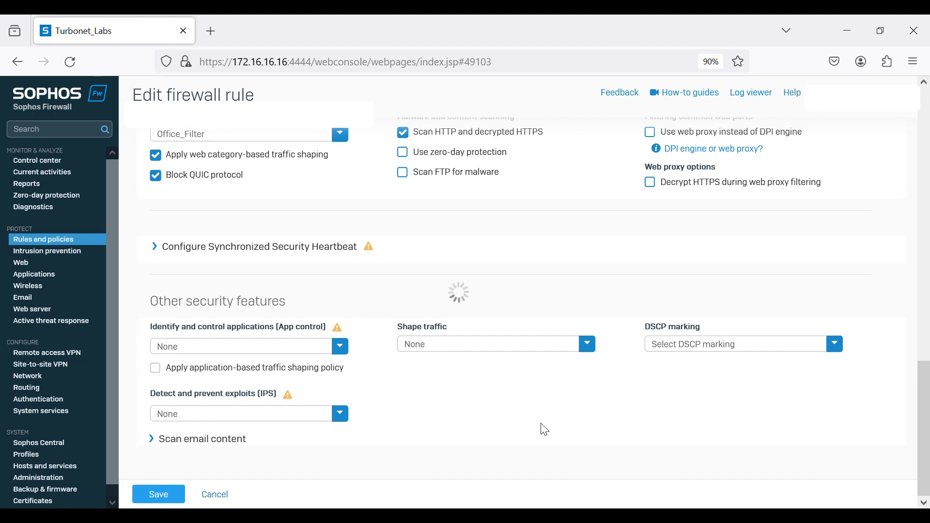
{"action": "scroll", "coordinate": [545, 430], "scroll_direction": "up", "scroll_amount": 10}
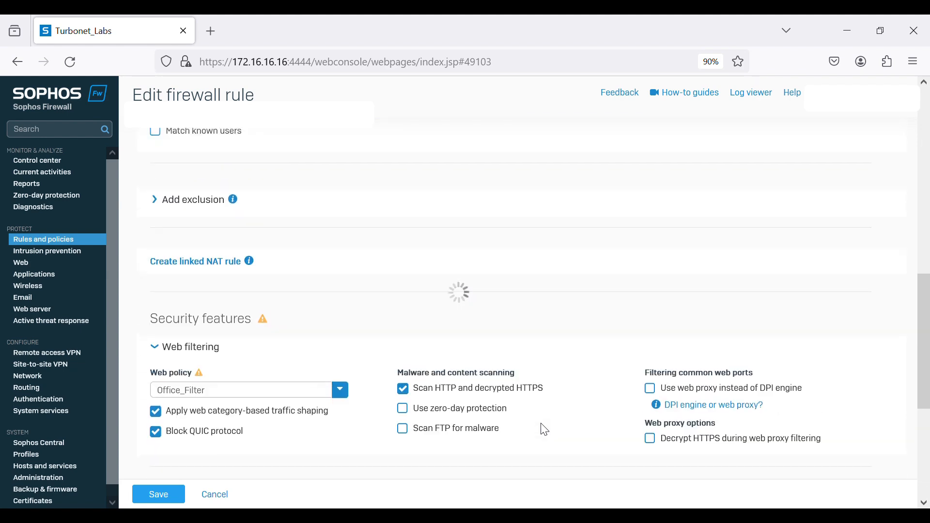
{"action": "scroll", "coordinate": [545, 429], "scroll_direction": "up", "scroll_amount": 4}
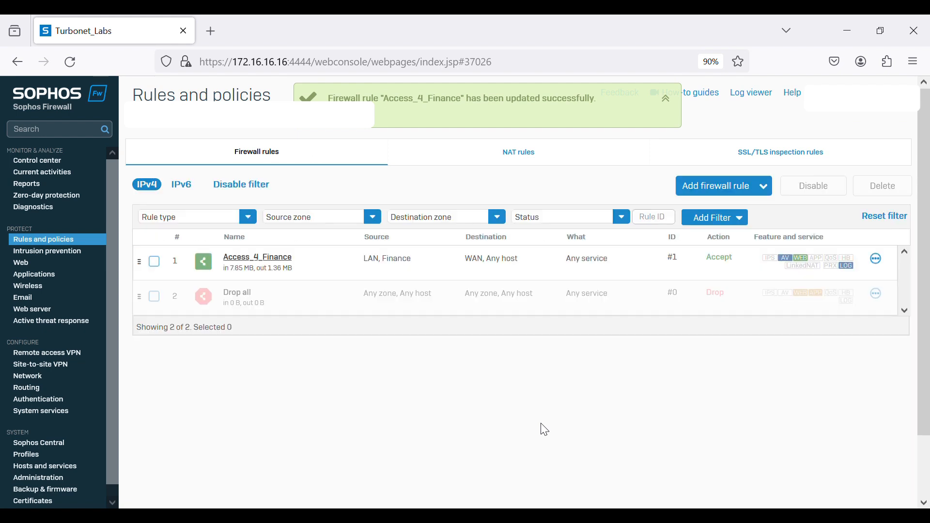
{"action": "scroll", "coordinate": [318, 373], "scroll_direction": "down", "scroll_amount": 1}
{"action": "scroll", "coordinate": [316, 375], "scroll_direction": "up", "scroll_amount": 1}
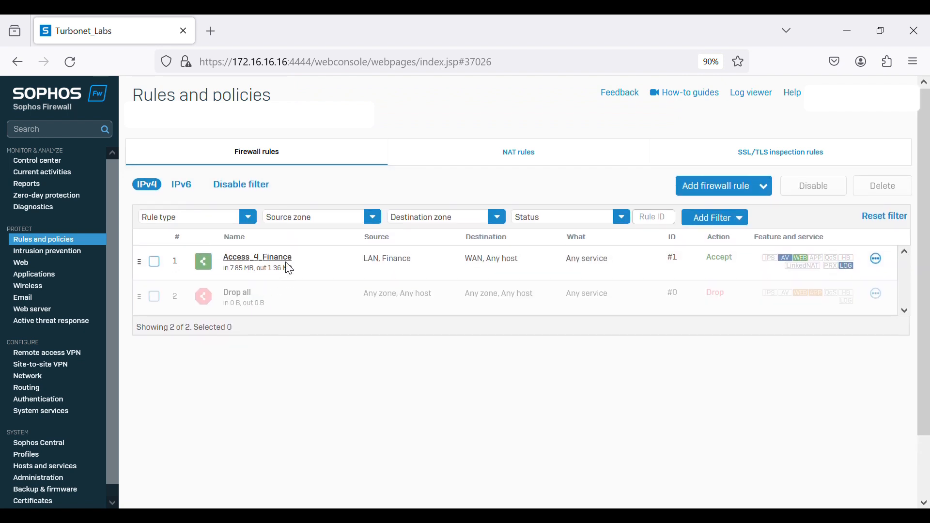